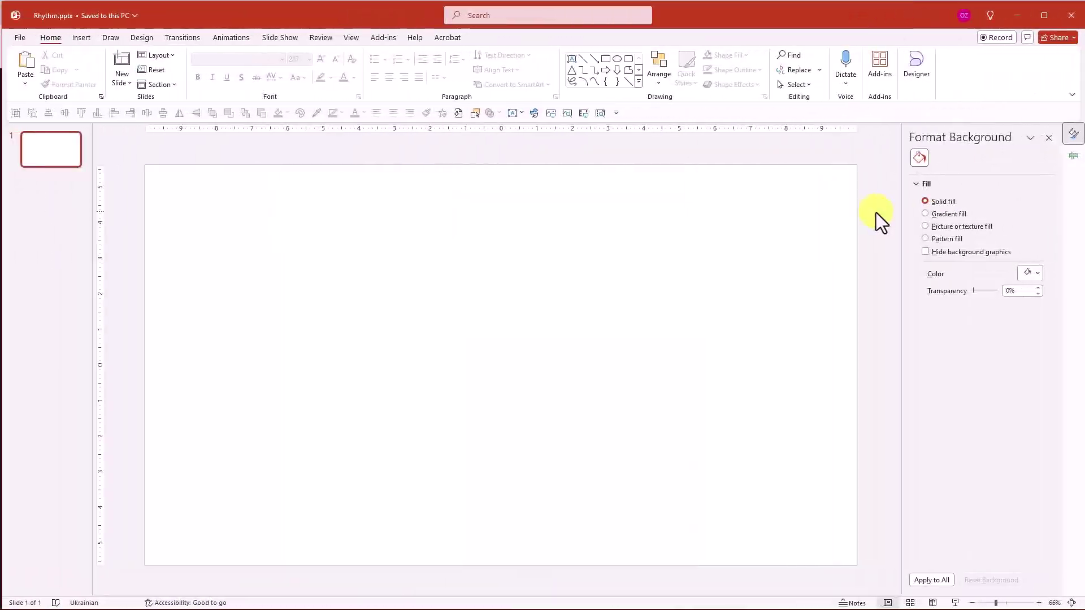
- Draw a text box on the slide and type RHYTHM in it
click(571, 59)
mouse_move(190, 264)
mouse_down()
mouse_move(305, 332)
mouse_move(820, 450)
mouse_up()
text(RHYTHM)
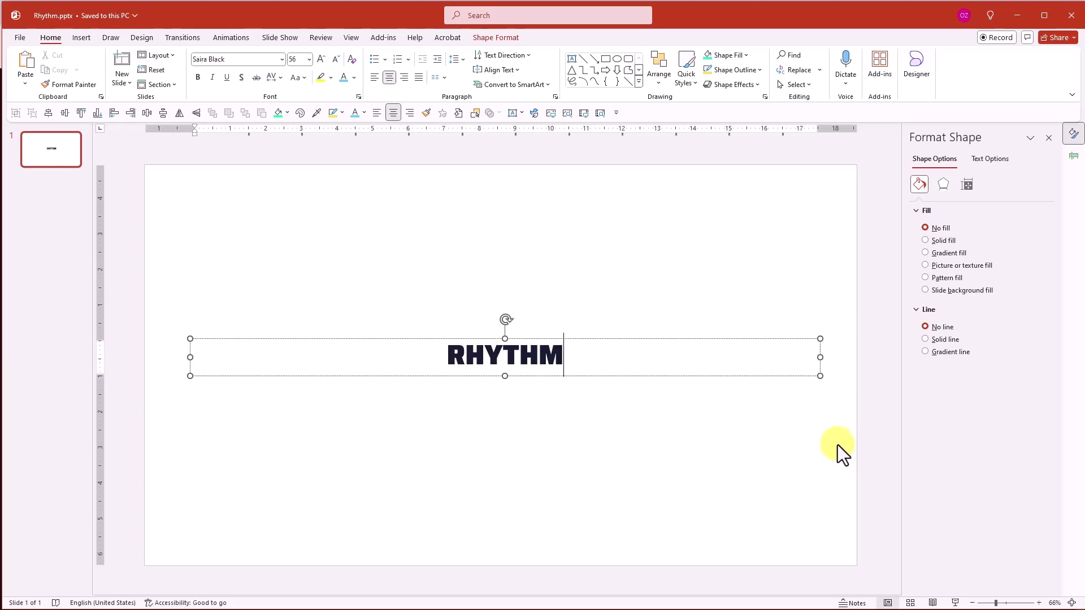
- Enlarge RHYTHM to font size 287 and centre the box on the slide
click(658, 341)
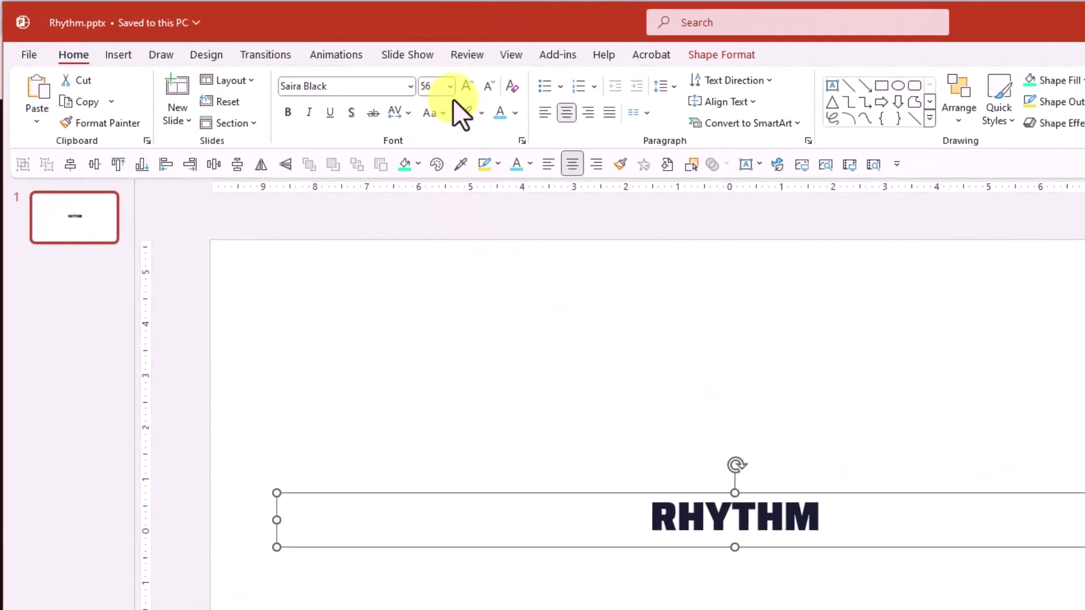
click(484, 94)
click(483, 94)
click(484, 94)
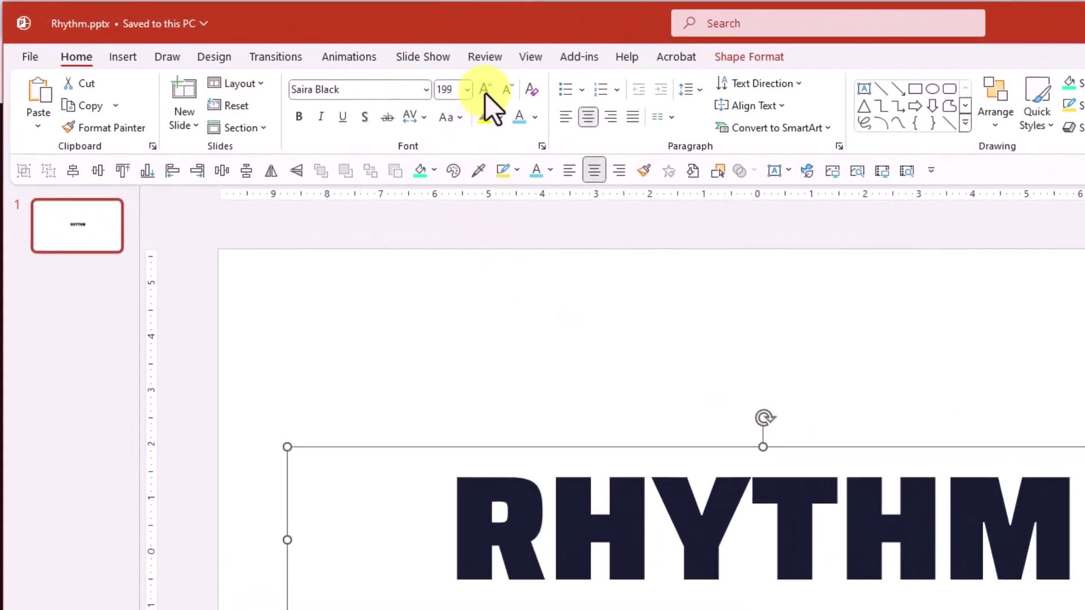
click(485, 93)
click(485, 94)
drag(923, 432, 865, 393)
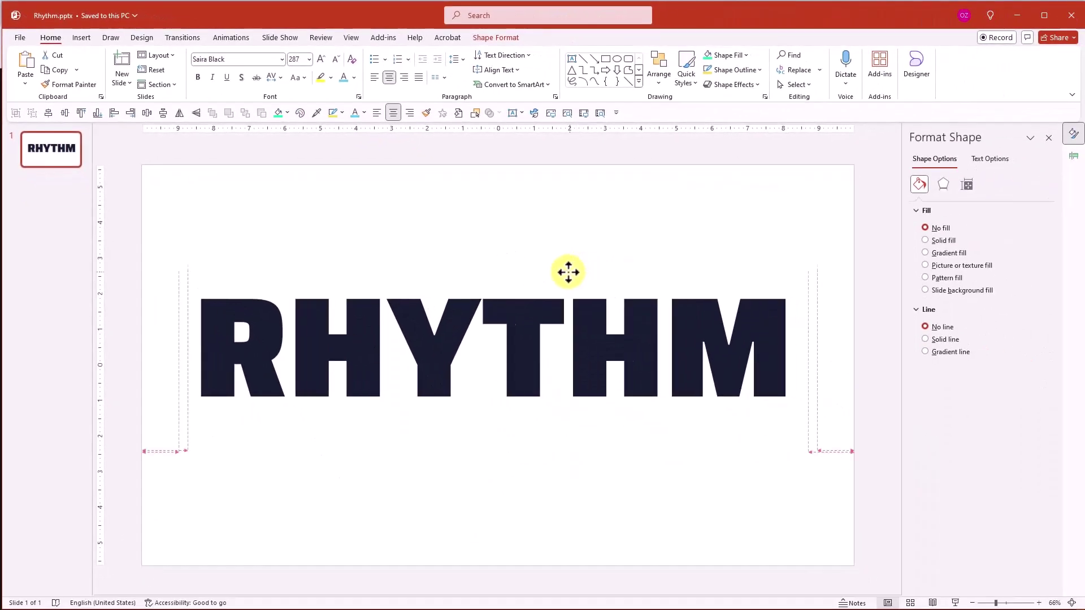
drag(572, 260, 571, 273)
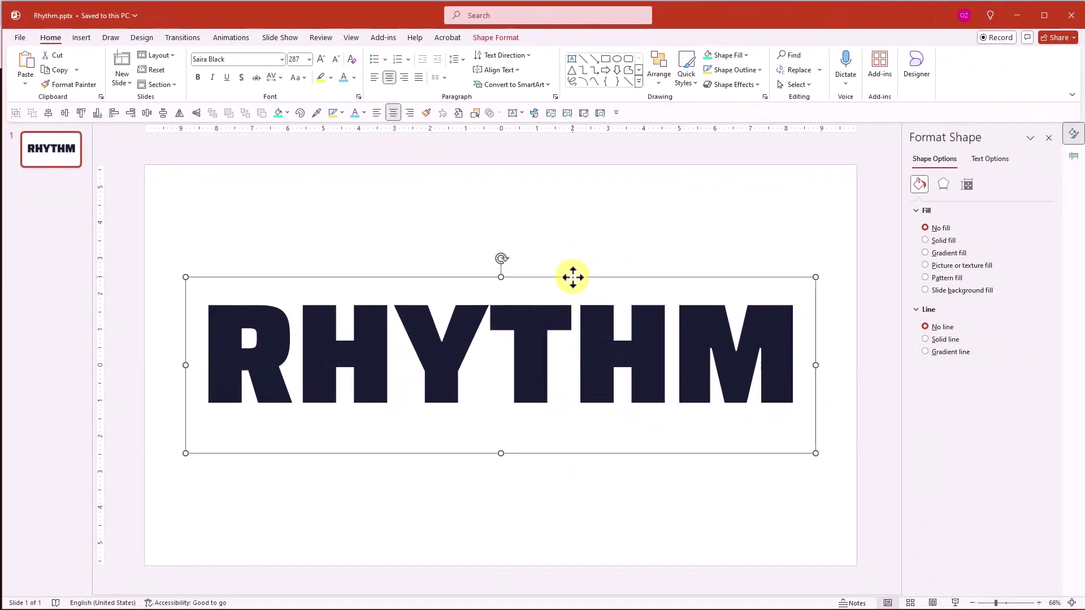
- Add a left-aligned FEEL THE text box just above RHYTHM
click(570, 260)
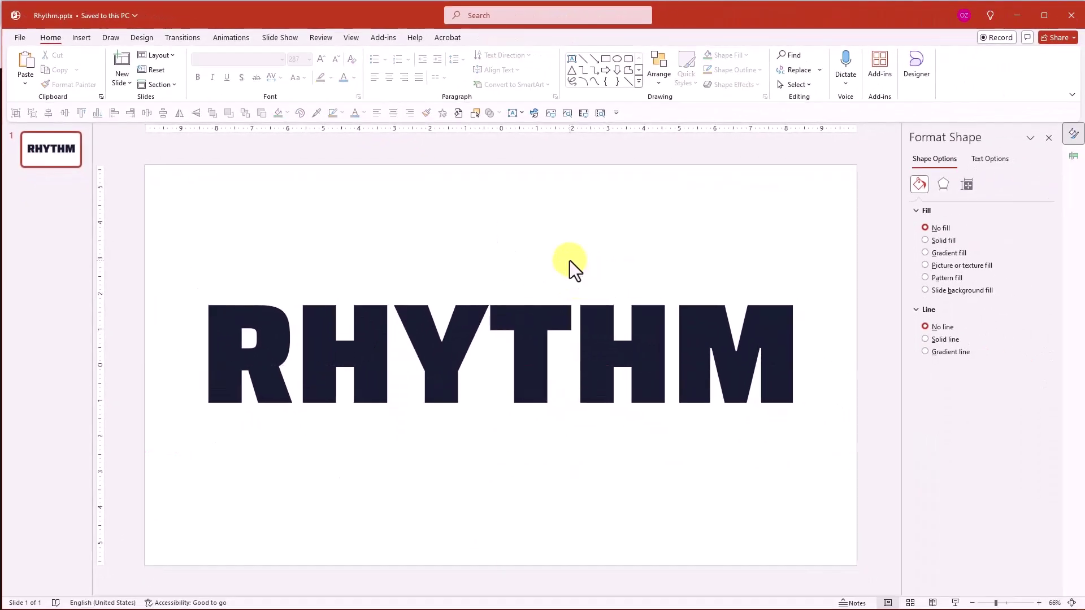
click(571, 59)
drag(207, 254, 404, 289)
text(FEEL T)
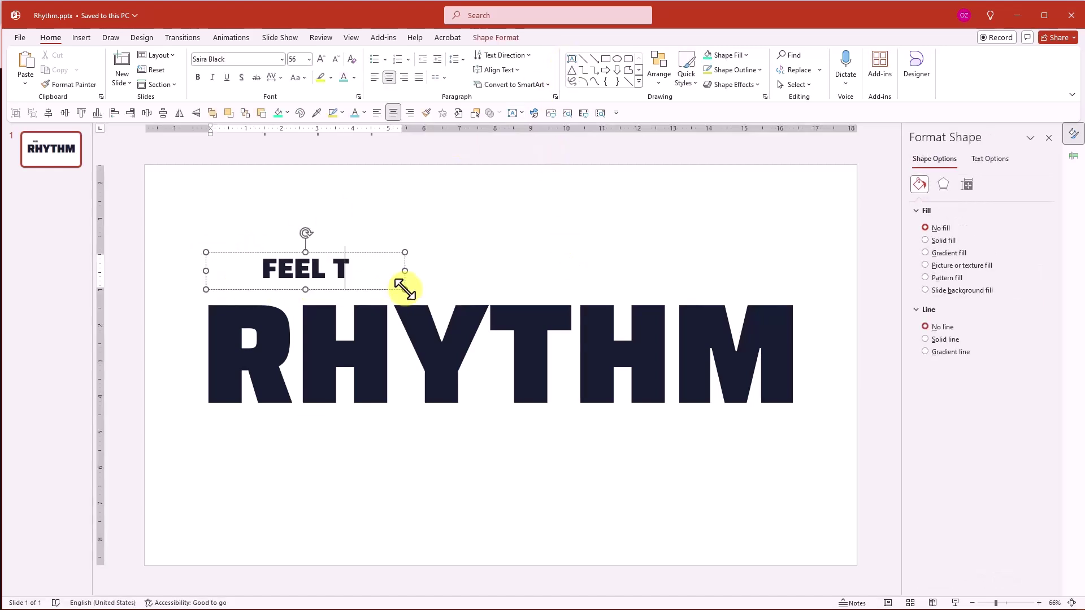
text(HE)
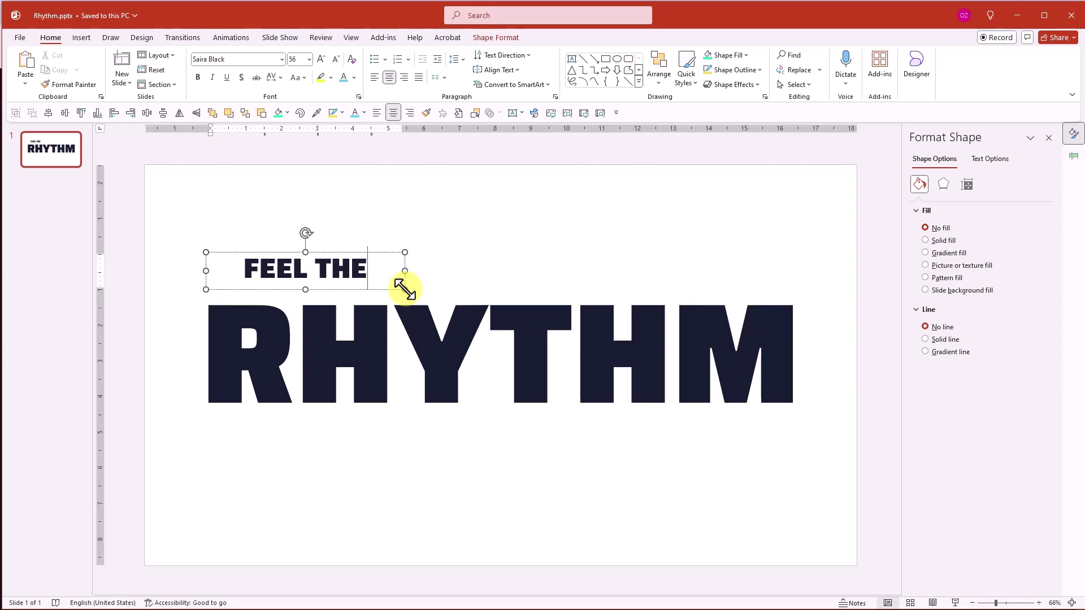
click(374, 77)
click(360, 252)
drag(361, 252, 360, 248)
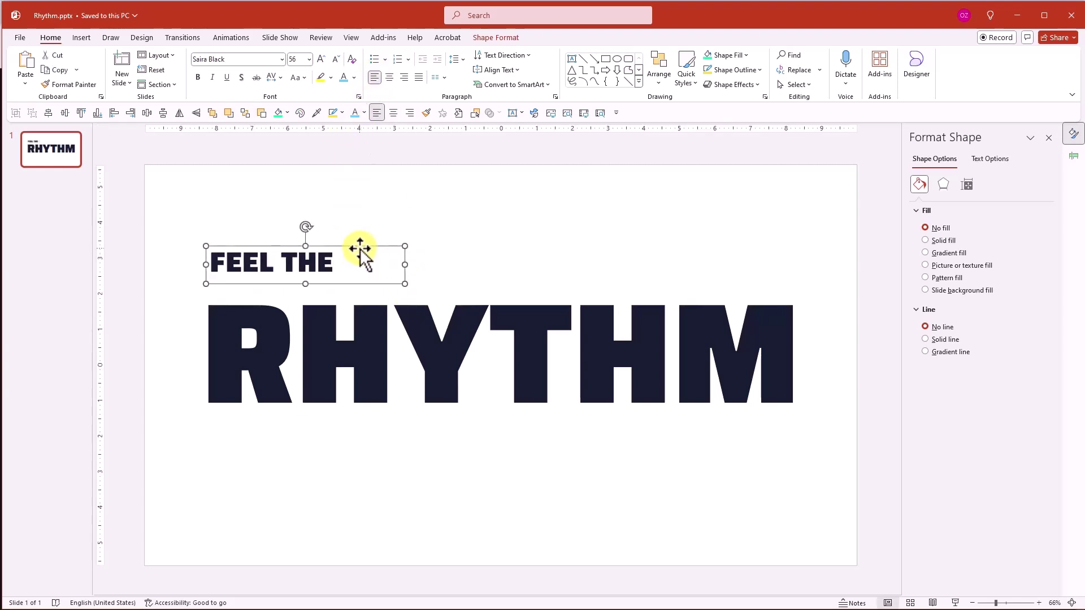
- Add a right-aligned OF THE CITY text box below RHYTHM's right end
click(575, 59)
drag(603, 428, 791, 466)
text(OF )
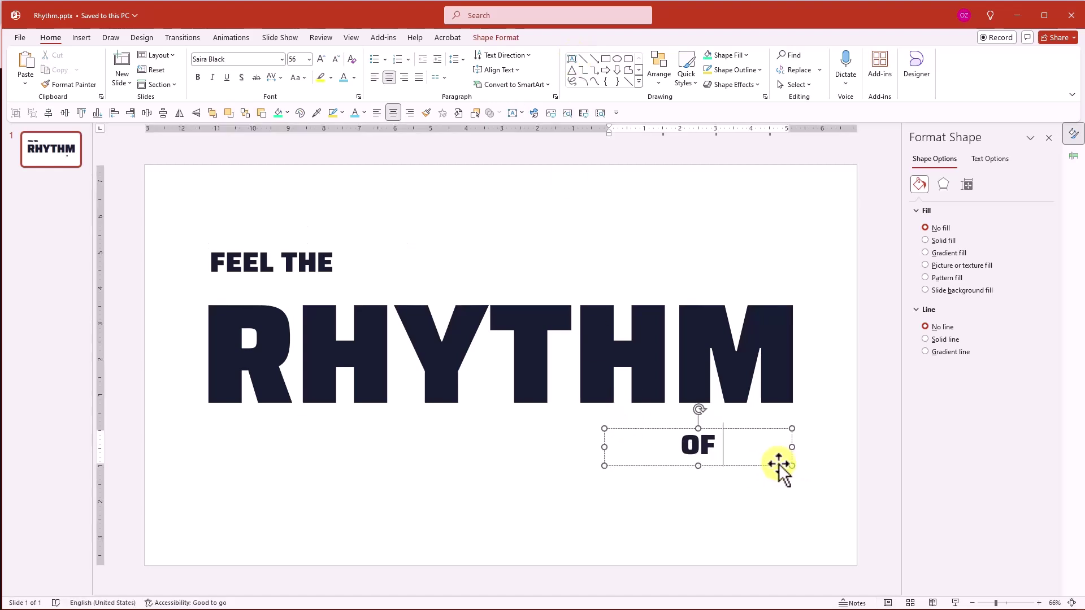
text(THE CITY)
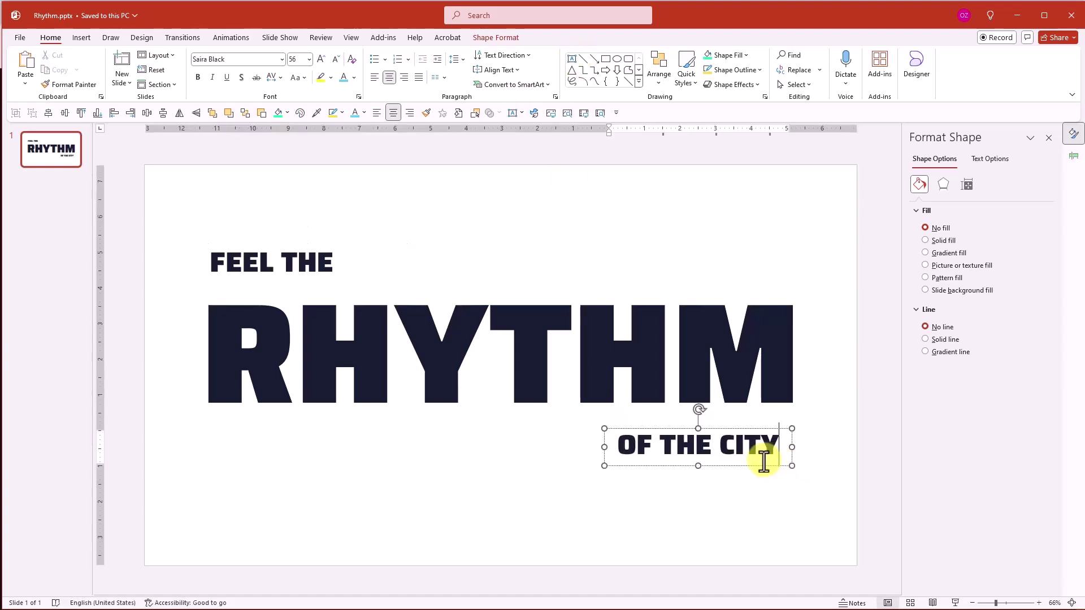
click(403, 77)
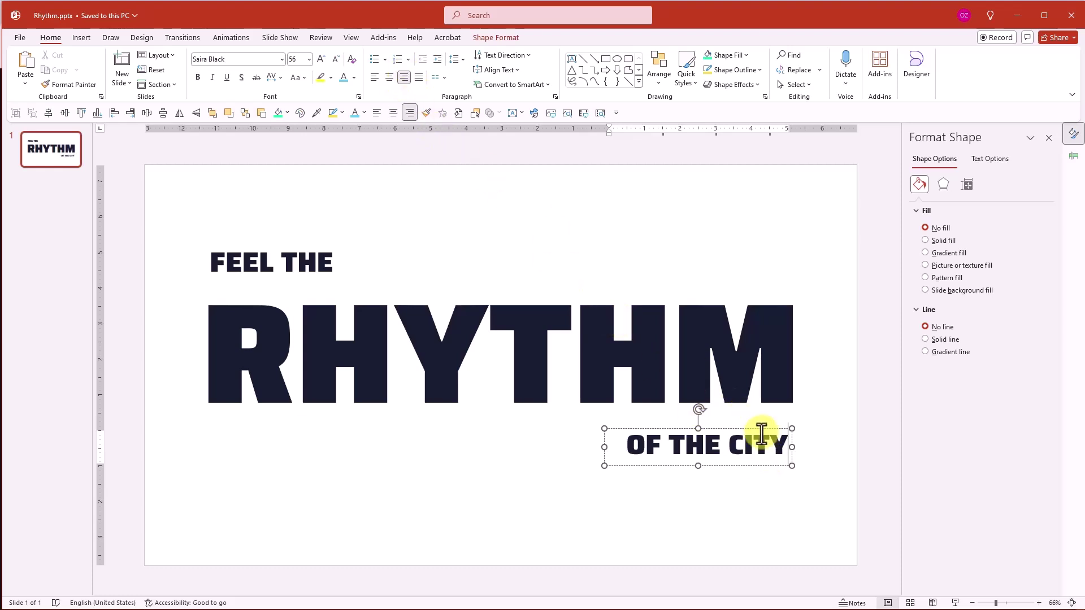
drag(764, 426, 766, 432)
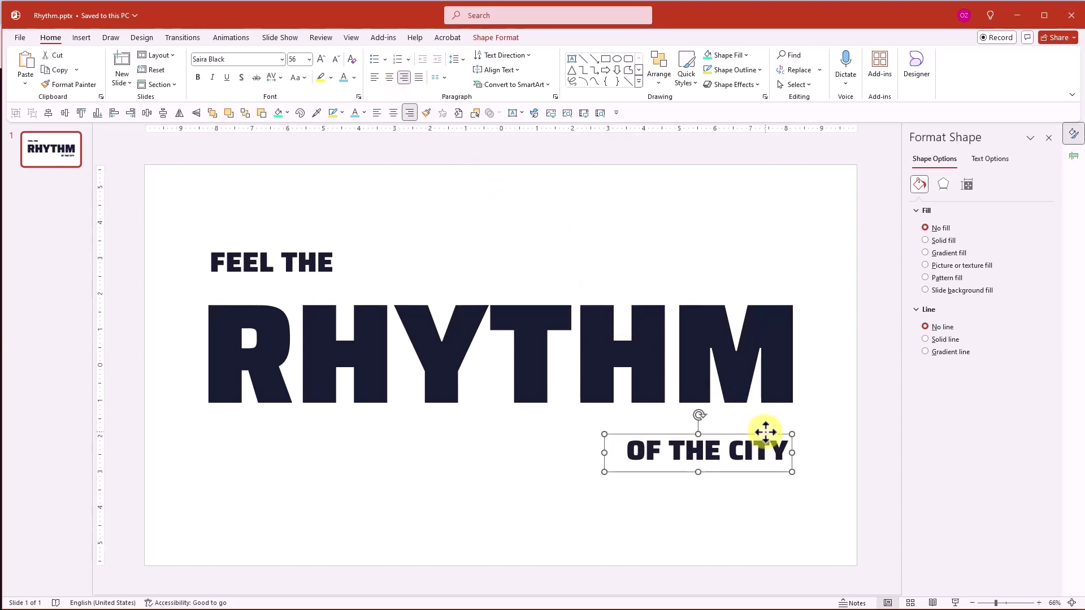
- Make the word CITY red
double_click(759, 446)
click(880, 432)
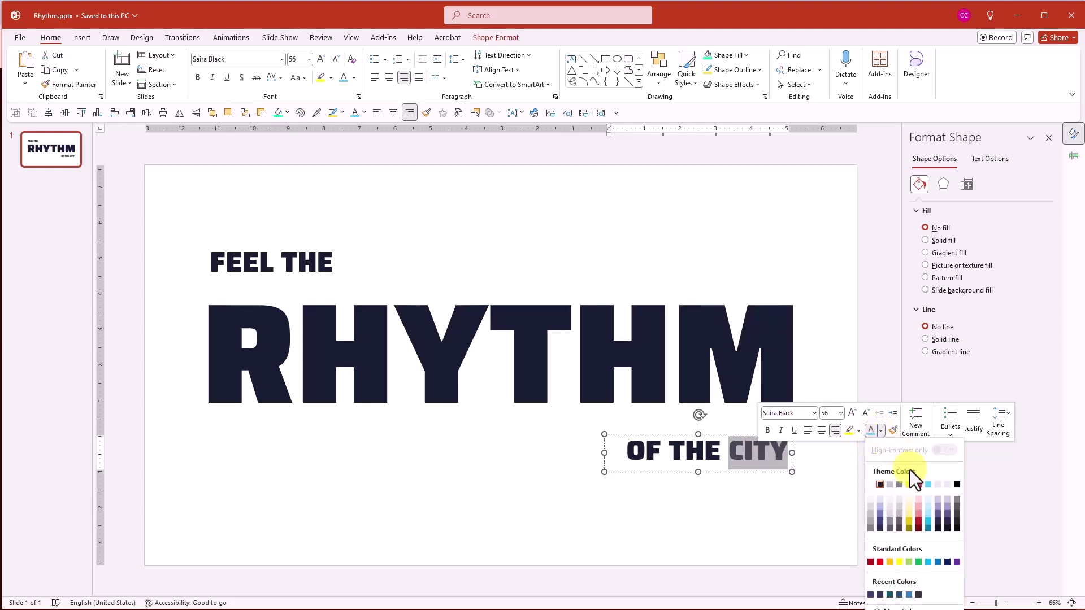
click(920, 485)
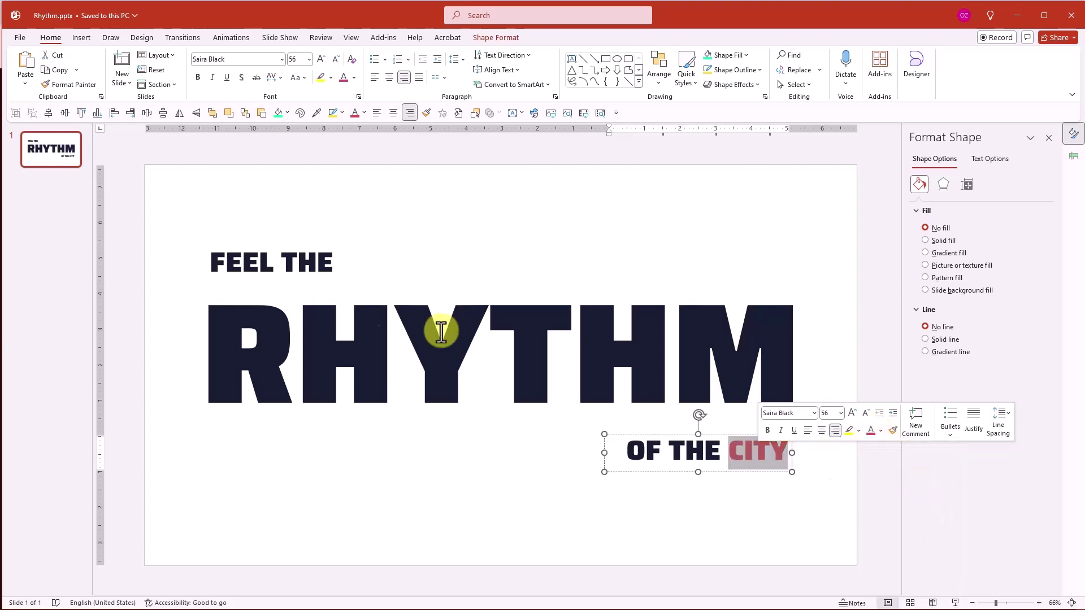
- Make the word FEEL light blue
double_click(236, 261)
click(368, 240)
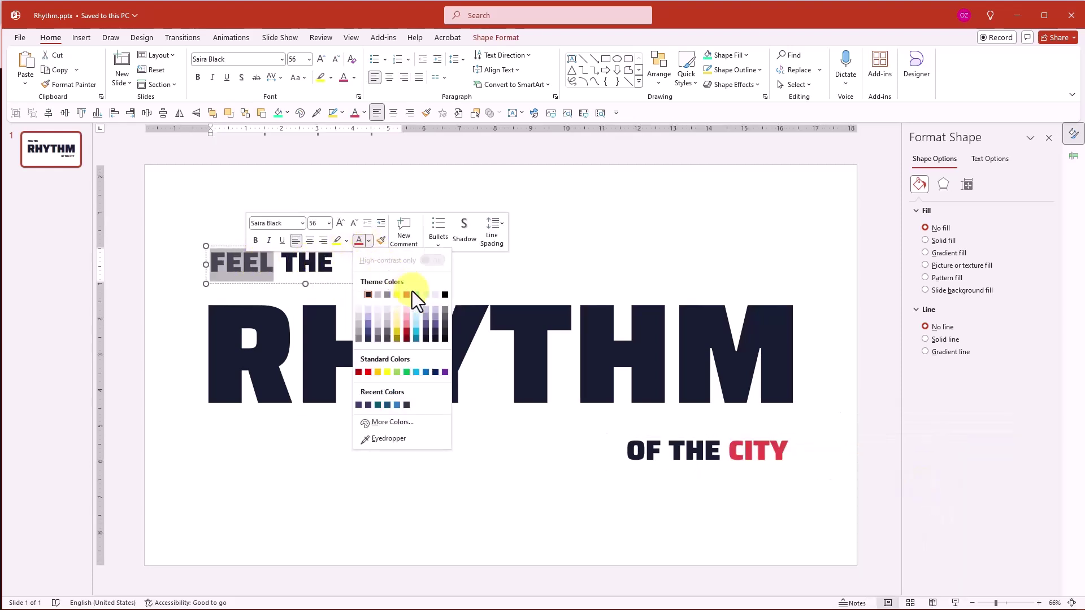
click(415, 294)
click(474, 509)
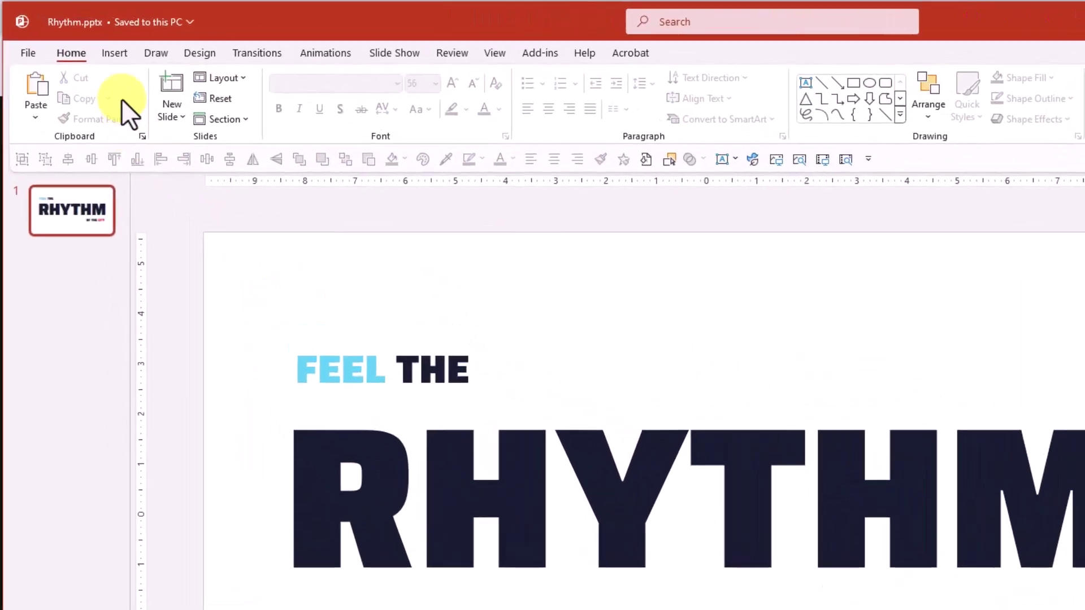
- Insert the aerial night-time city stock video from a 'city' search onto the slide
click(81, 38)
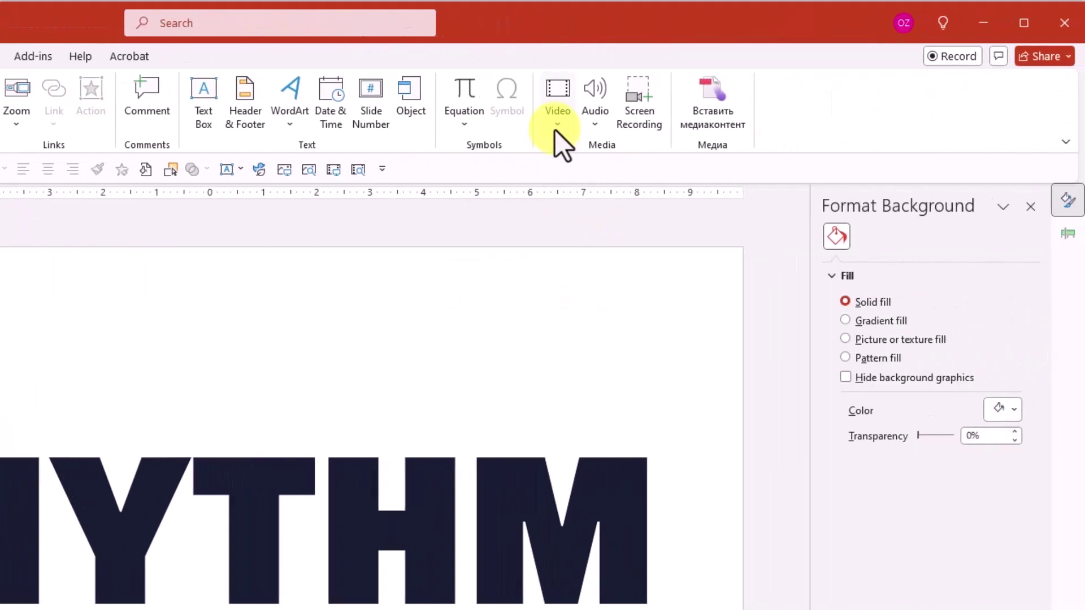
click(555, 129)
click(581, 196)
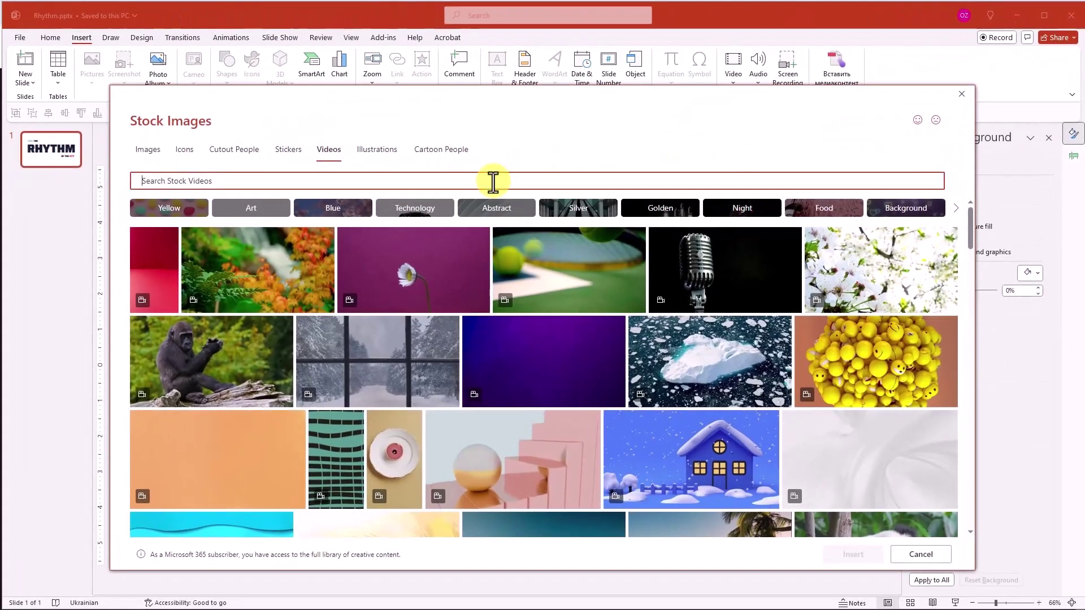
text(city)
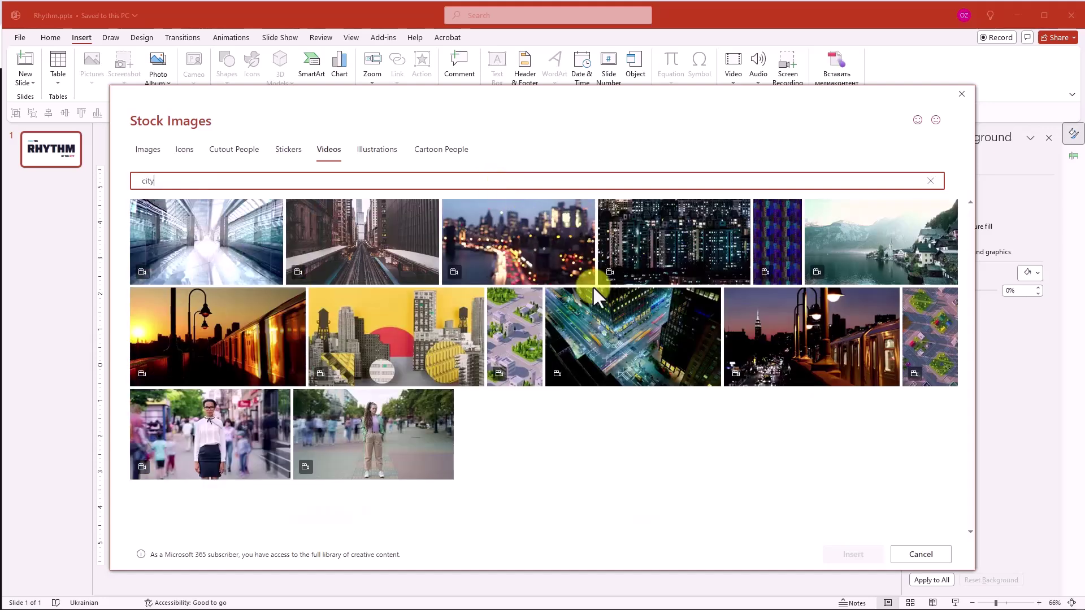
click(615, 334)
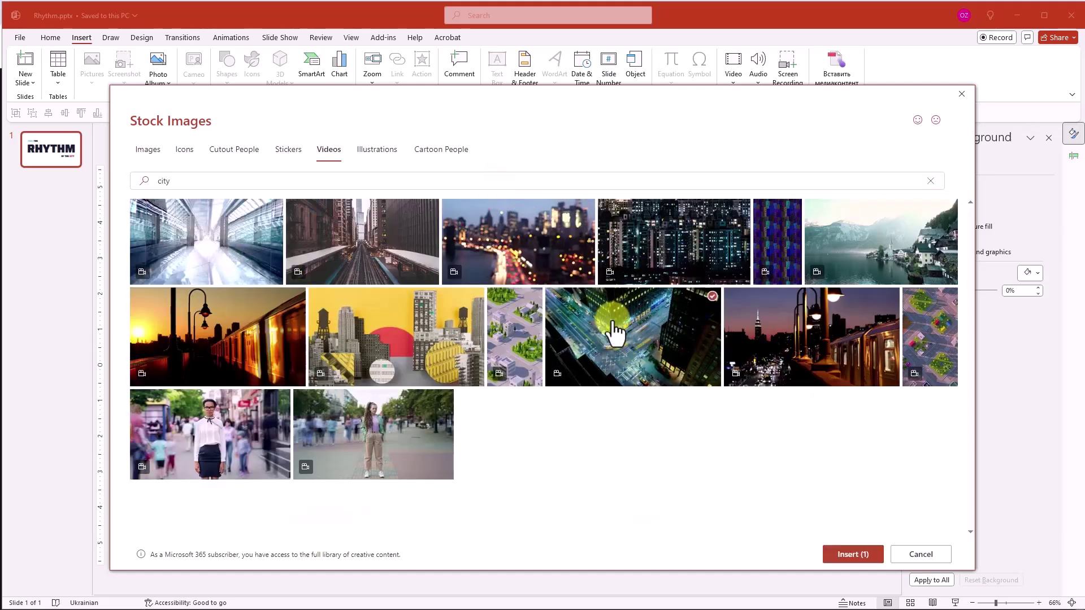
click(851, 553)
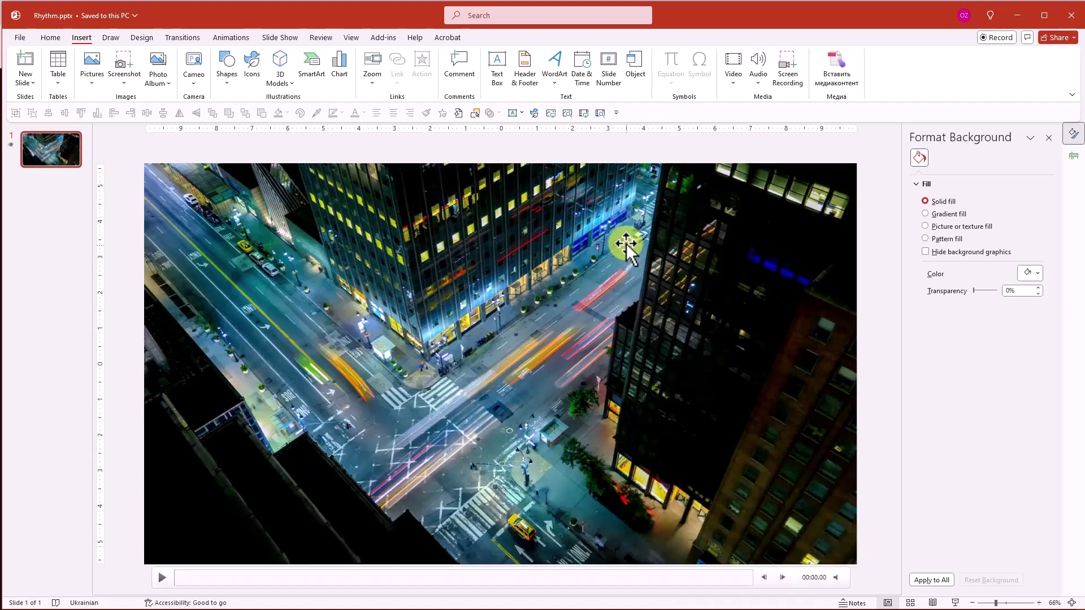
- Send the city video behind the title text, then duplicate slide 1
right_click(626, 243)
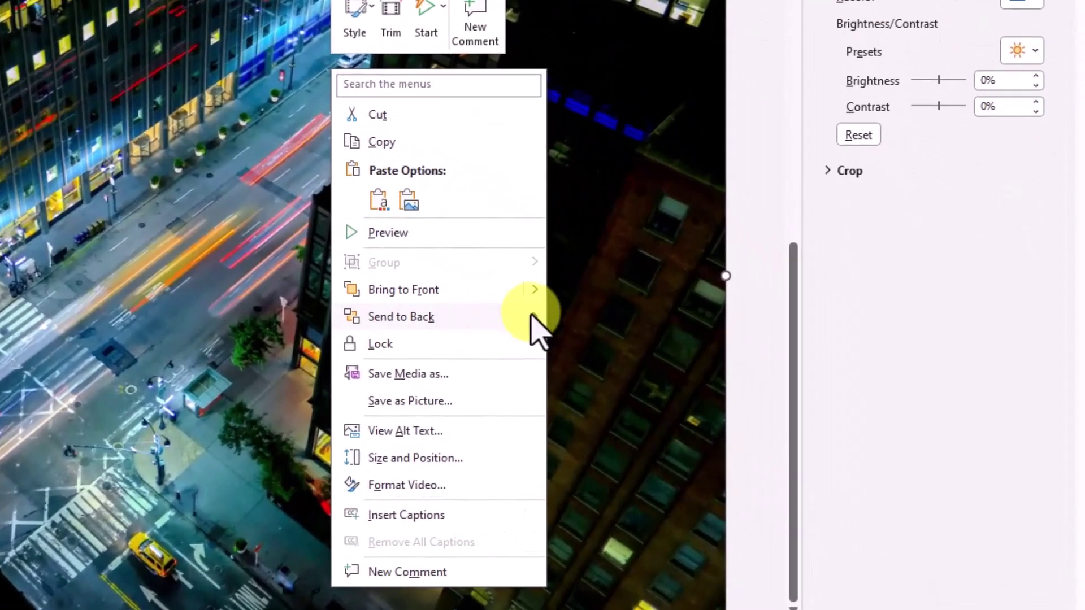
mouse_move(534, 319)
click(579, 320)
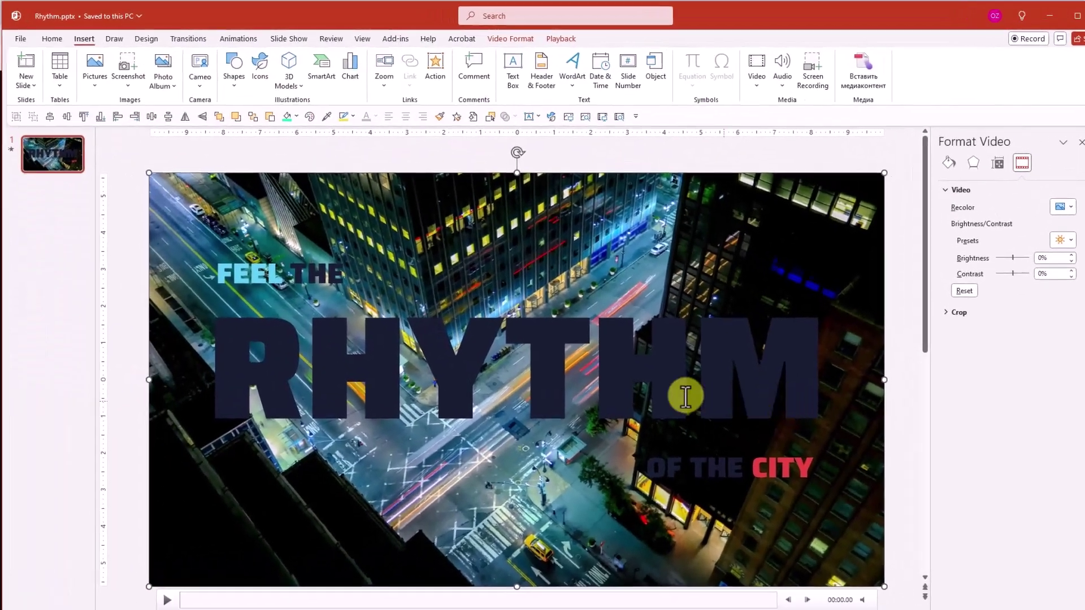
right_click(66, 158)
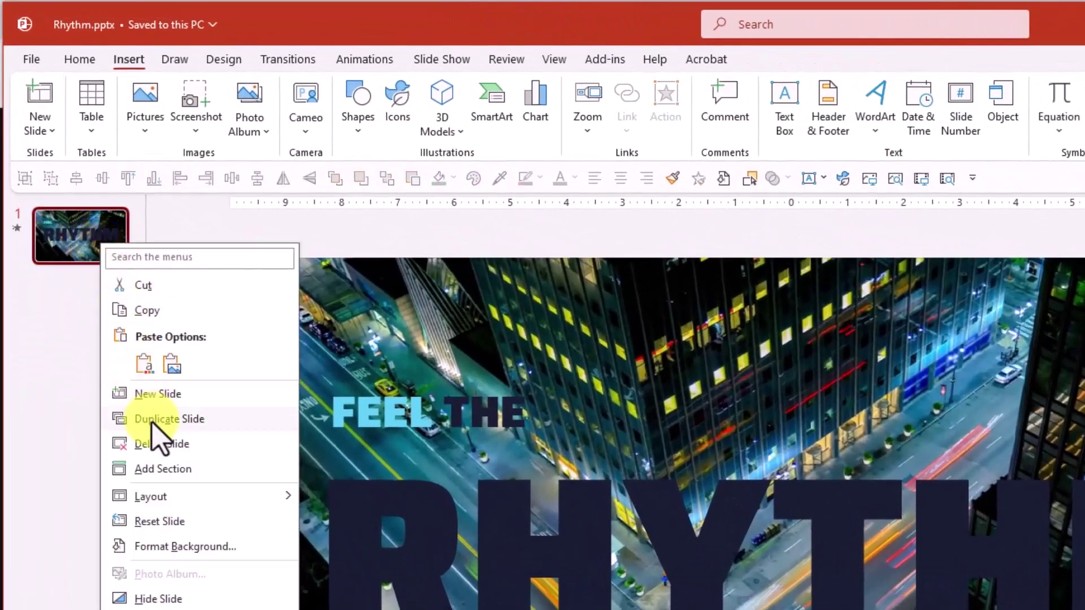
click(153, 421)
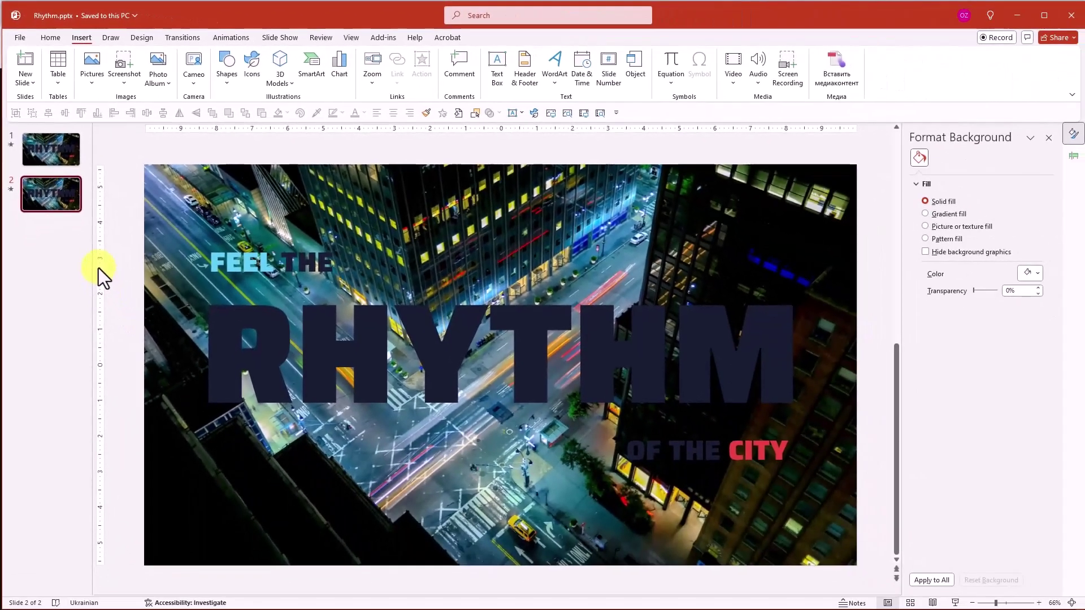
- Intersect the city video with the RHYTHM text box using Merge Shapes
click(157, 197)
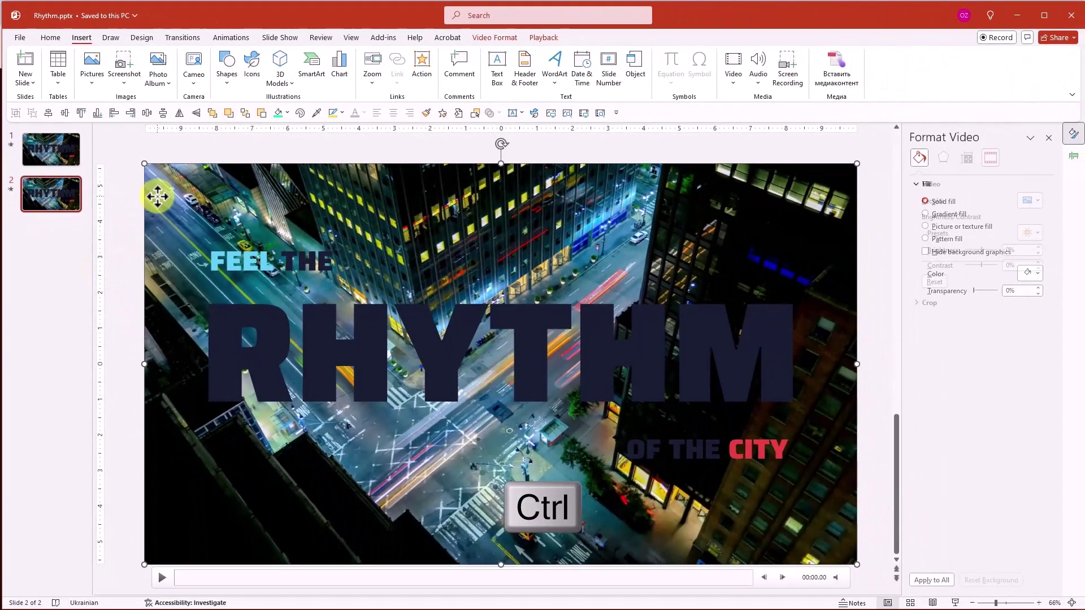
ctrl+click(298, 312)
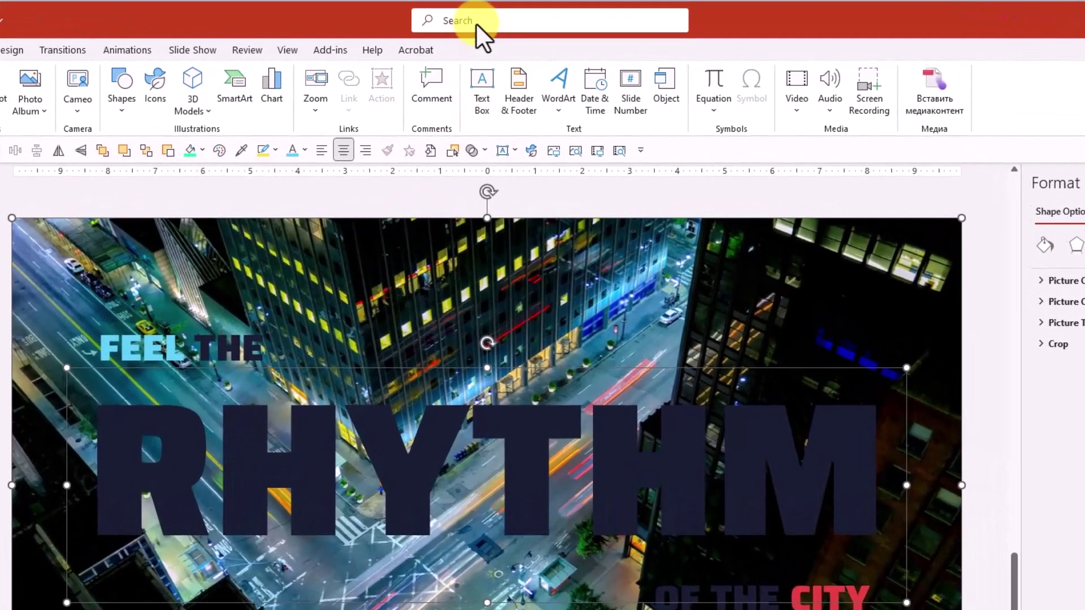
click(495, 15)
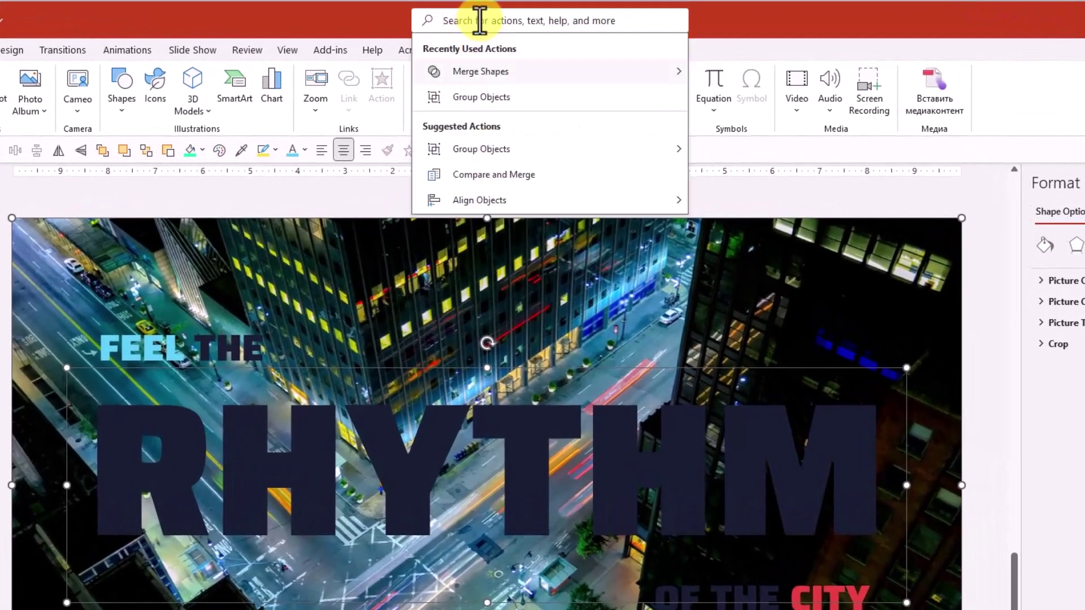
text(merge)
mouse_move(500, 73)
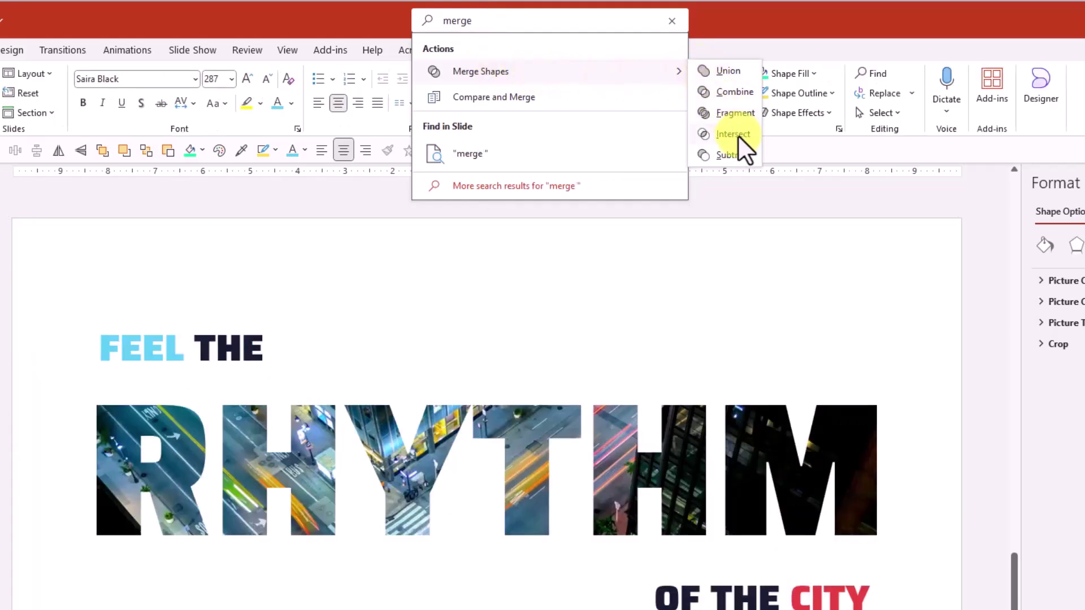
click(734, 135)
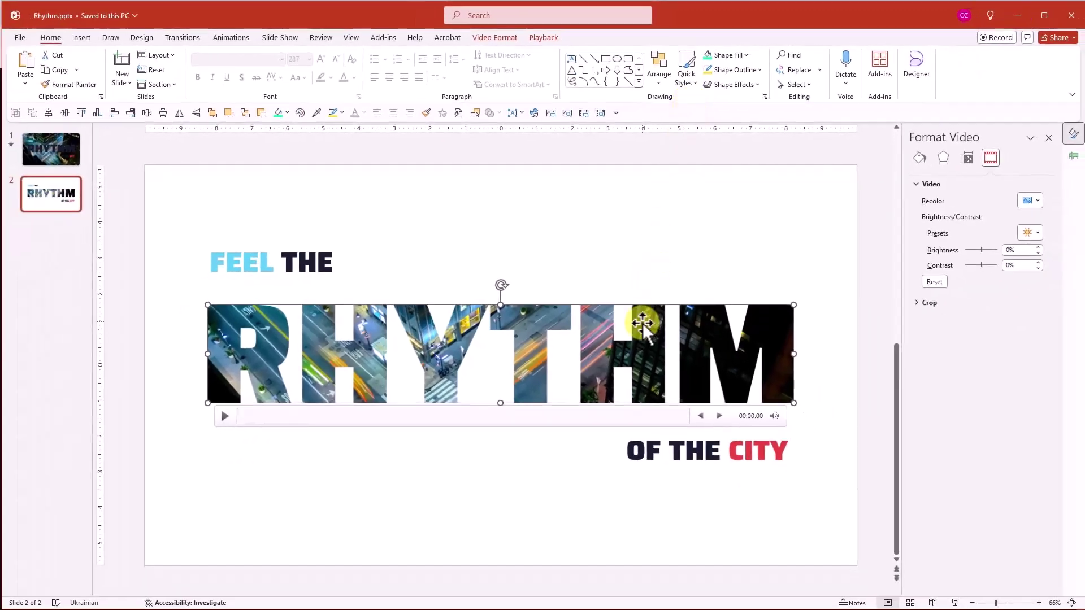
- In Format Video's Fill & Line, set a solid white 3 pt line on the RHYTHM letters
right_click(677, 430)
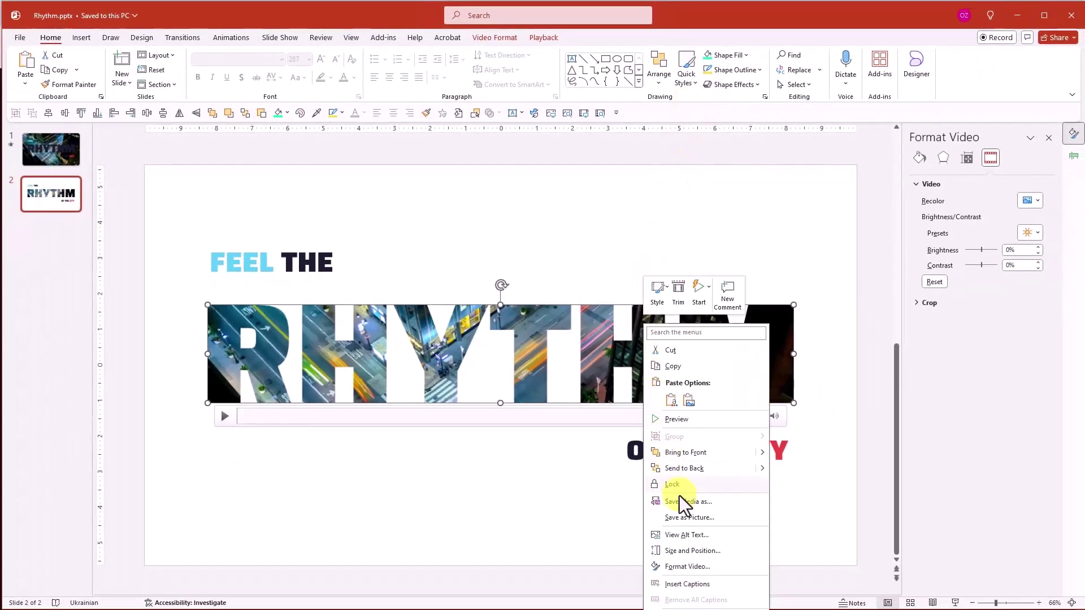
click(706, 565)
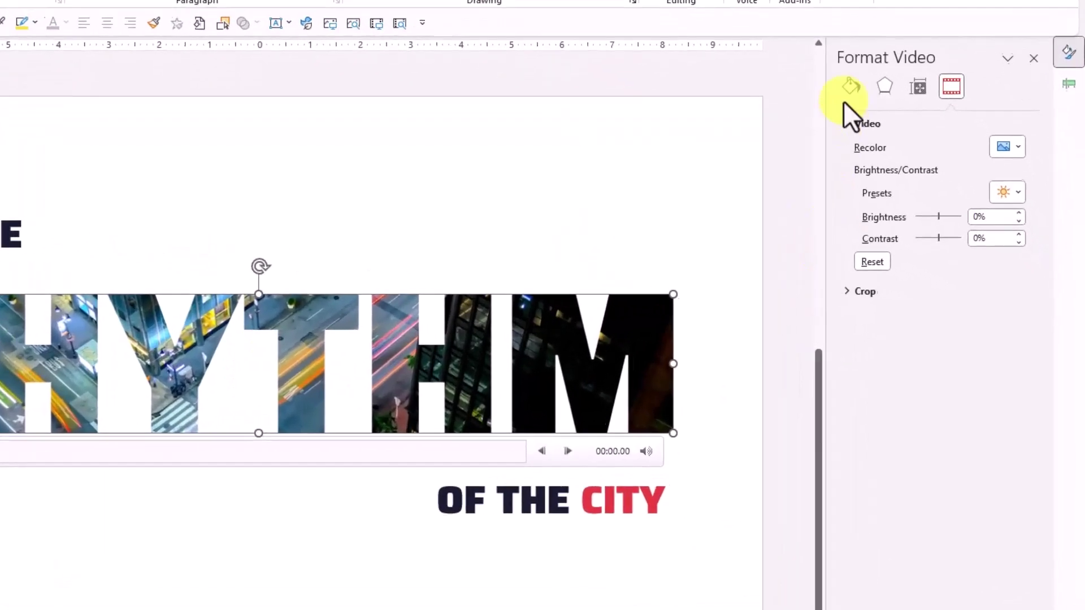
click(842, 86)
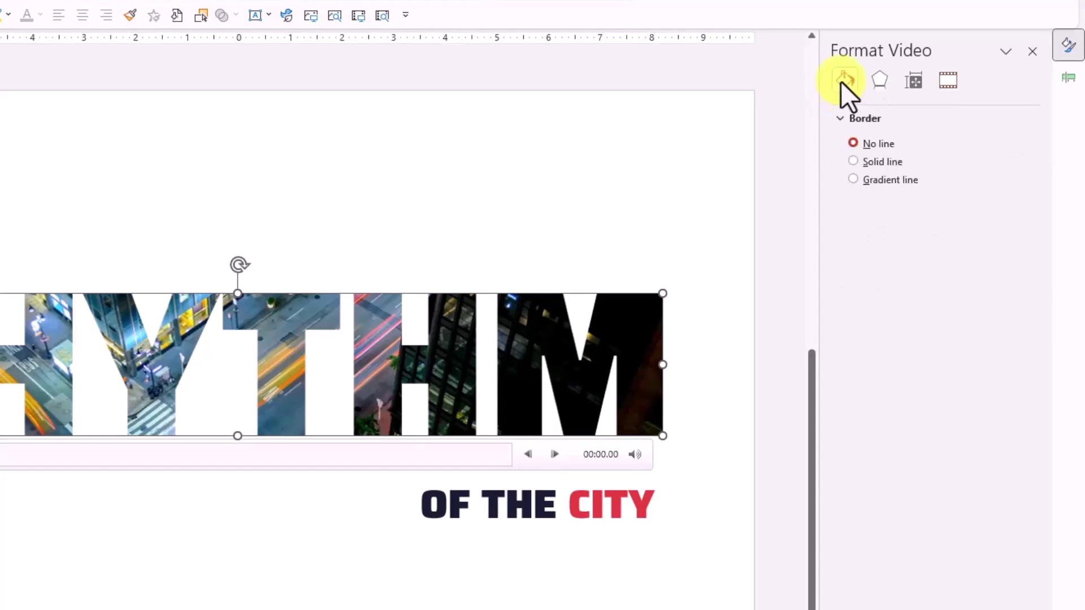
click(874, 162)
click(1007, 208)
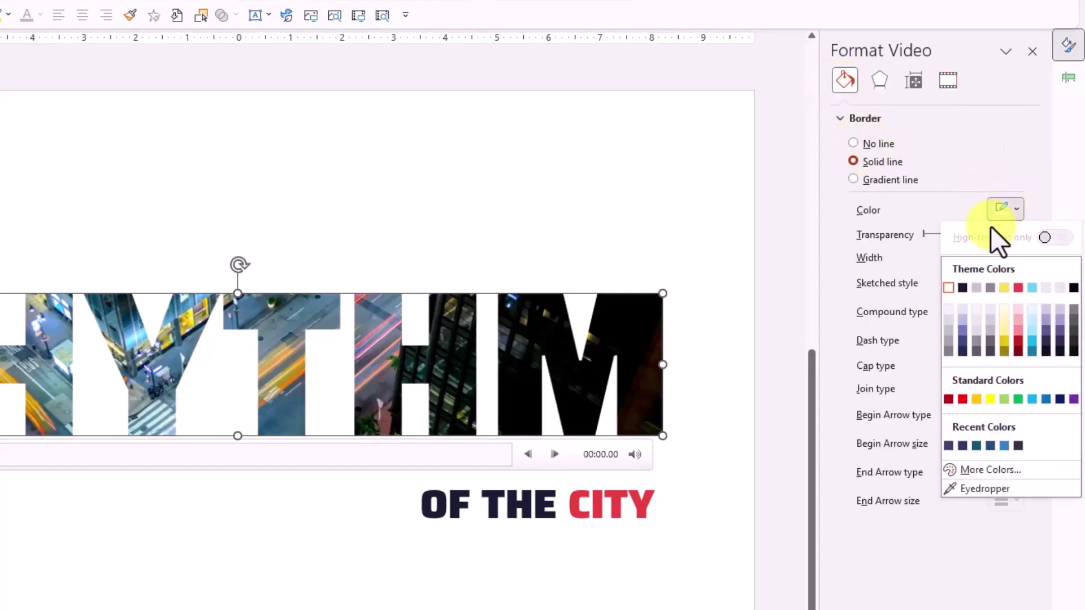
click(952, 287)
click(994, 259)
text(3)
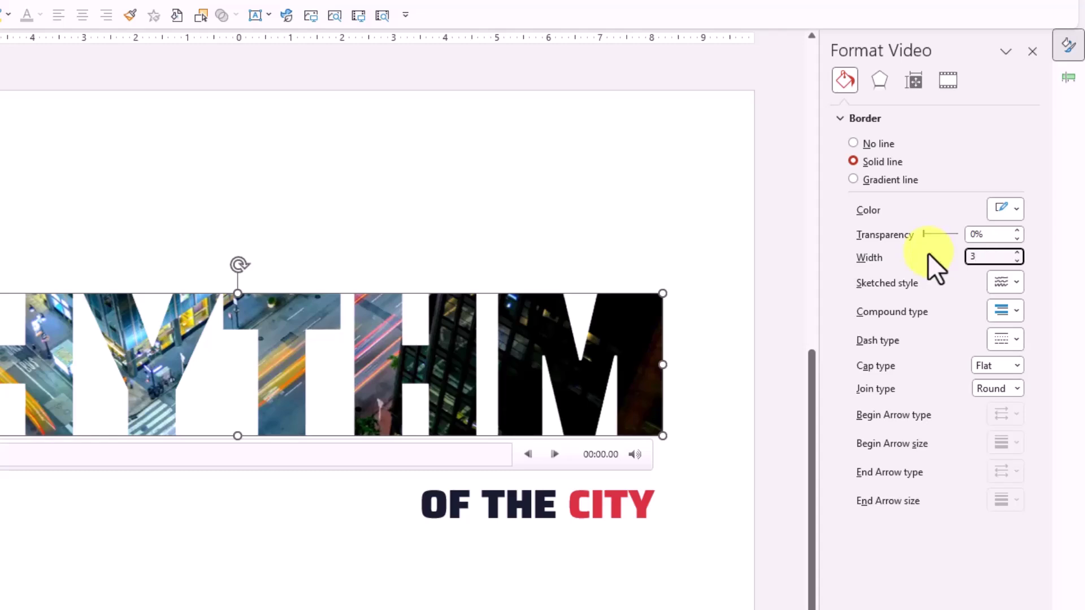
key(Return)
- Apply an Outer center shadow with 0% transparency and 60 pt blur
click(881, 80)
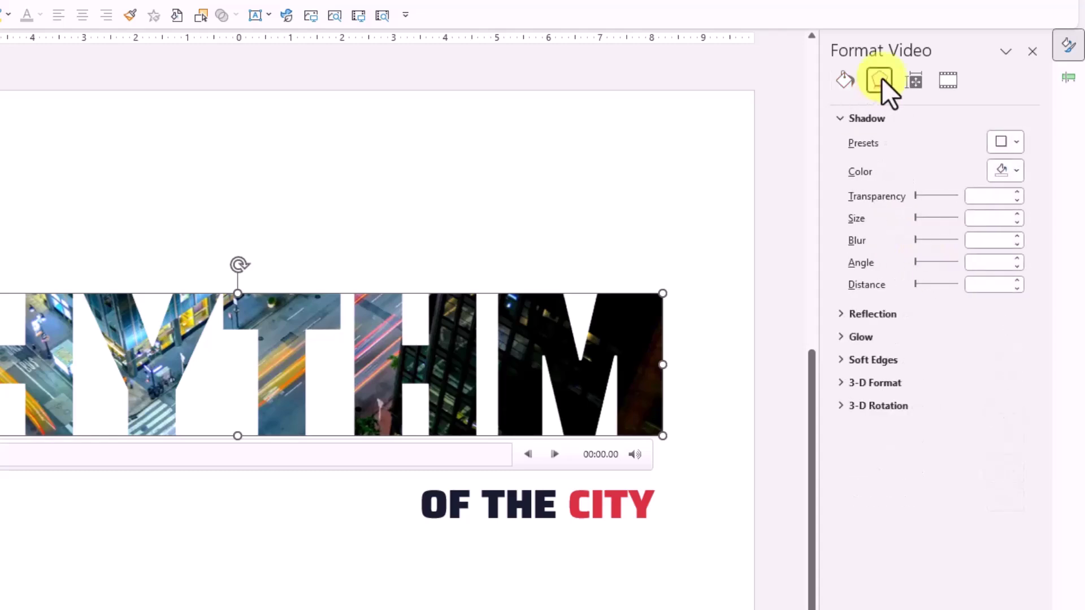
click(1008, 141)
click(1012, 320)
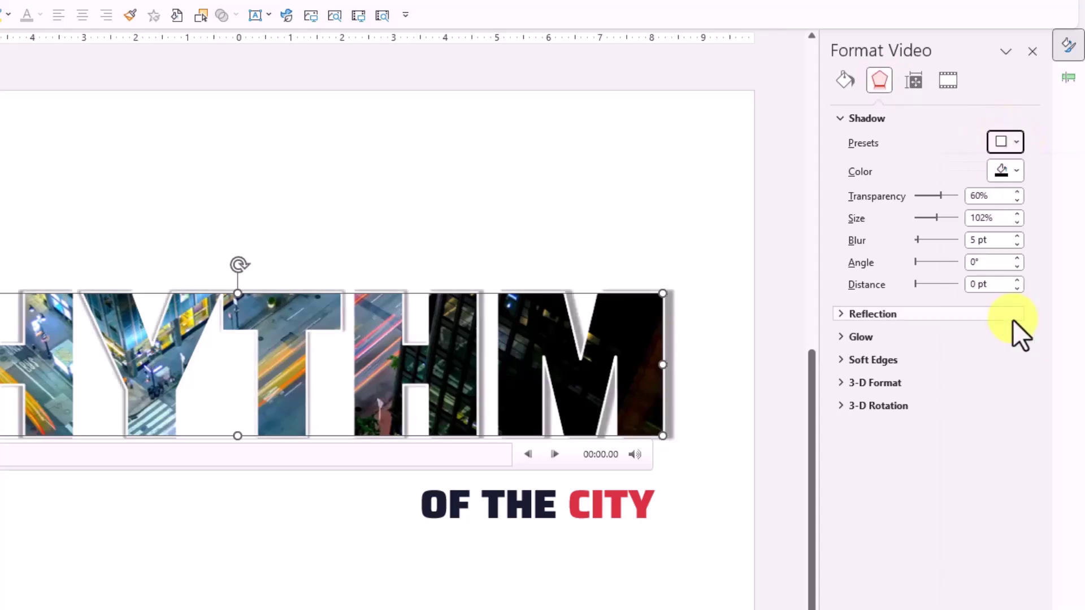
double_click(980, 196)
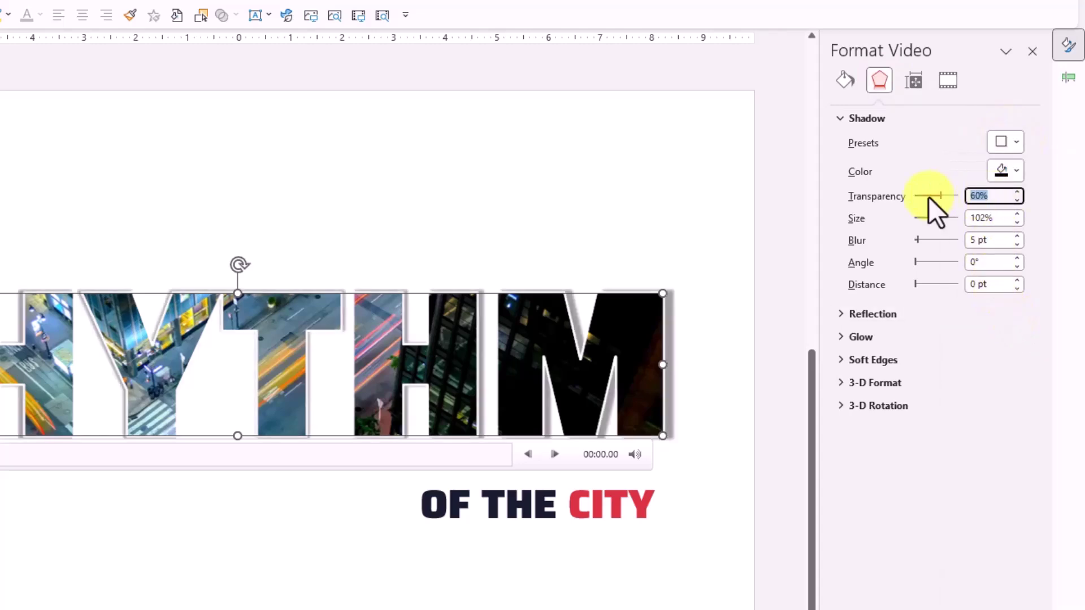
text(0)
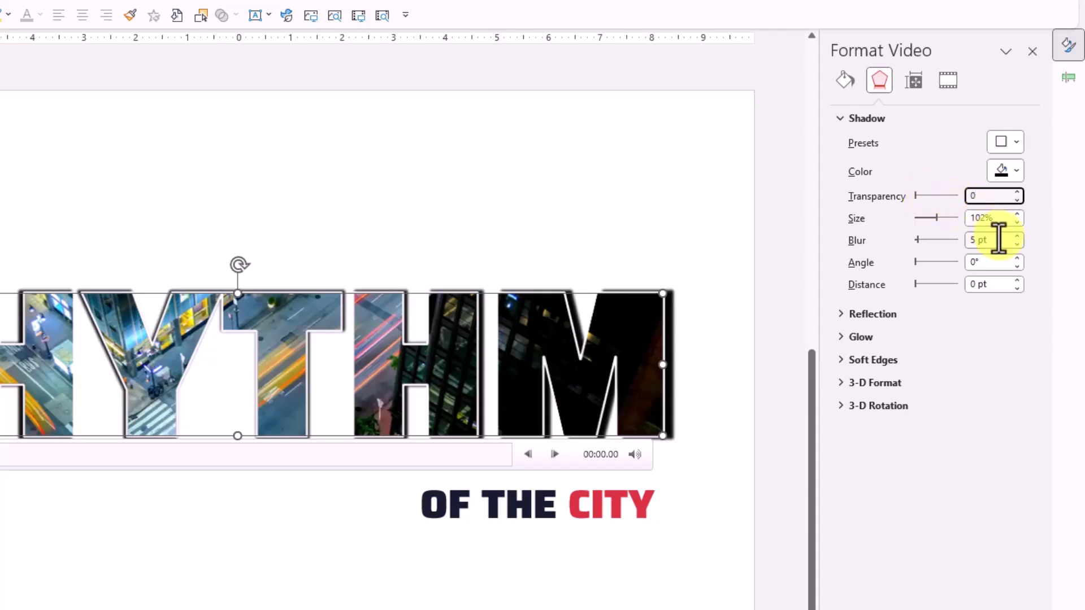
drag(995, 239, 945, 237)
text(60)
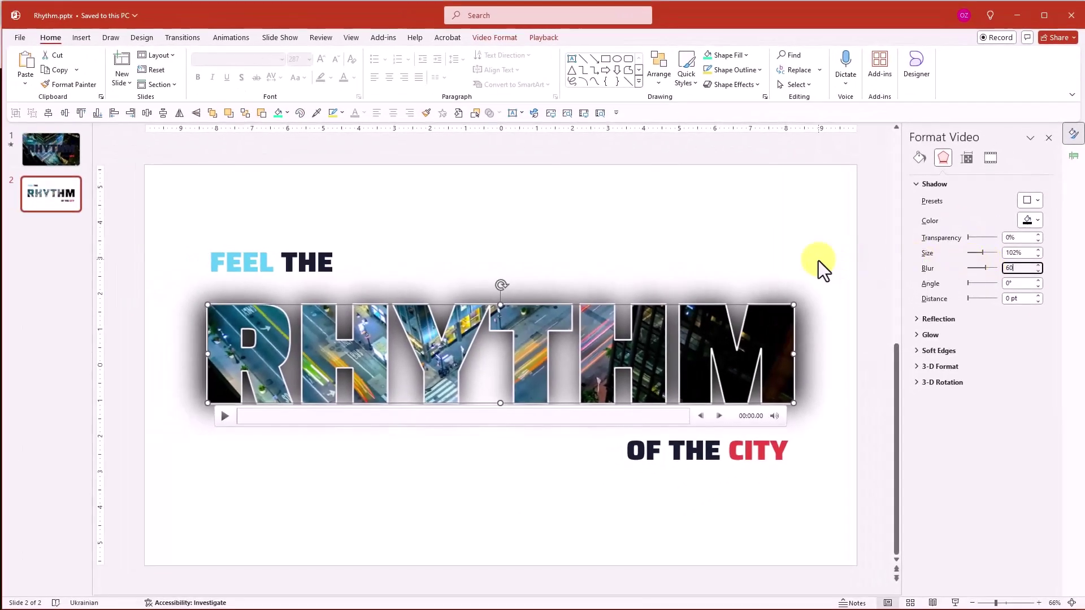
- Deselect the video to review the outlined RHYTHM letters on slide 2
click(700, 231)
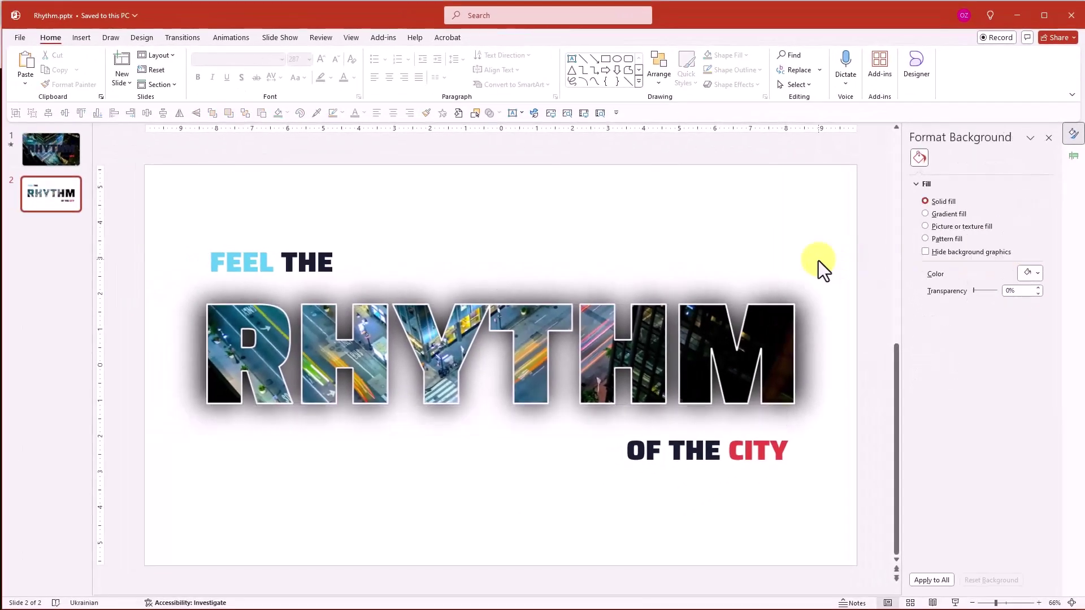
right_click(774, 322)
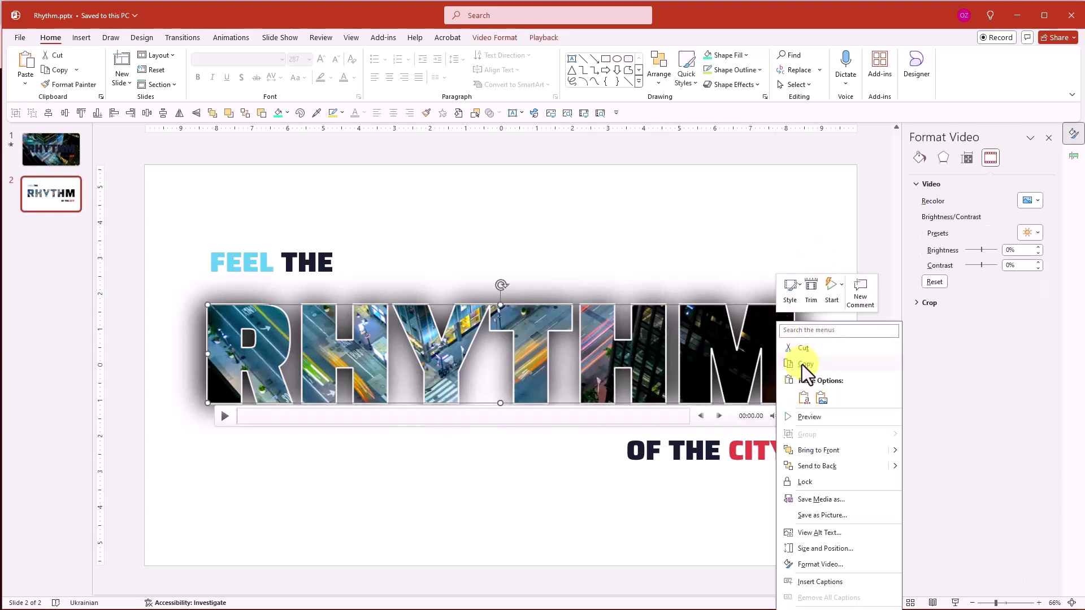
key(Escape)
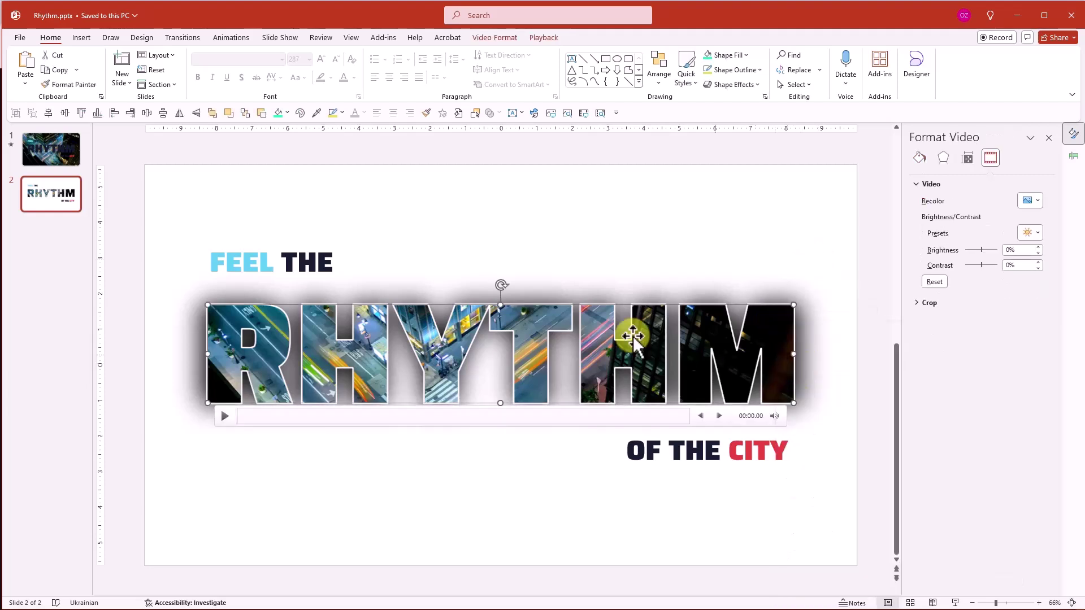
- On slide 1, cut the RHYTHM text box and paste it back over the city video
click(73, 153)
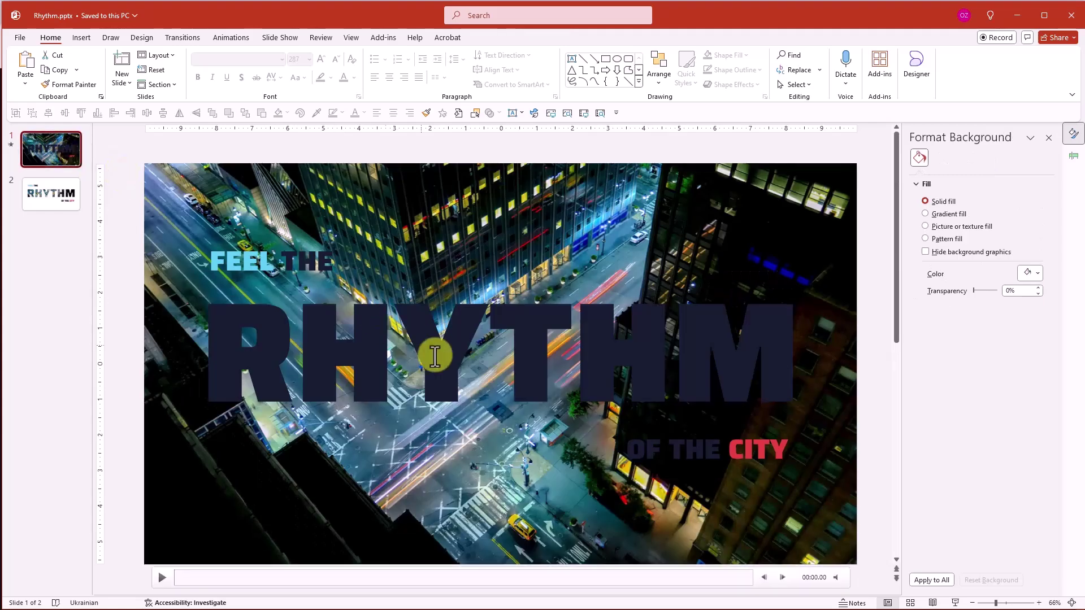
click(452, 358)
click(529, 276)
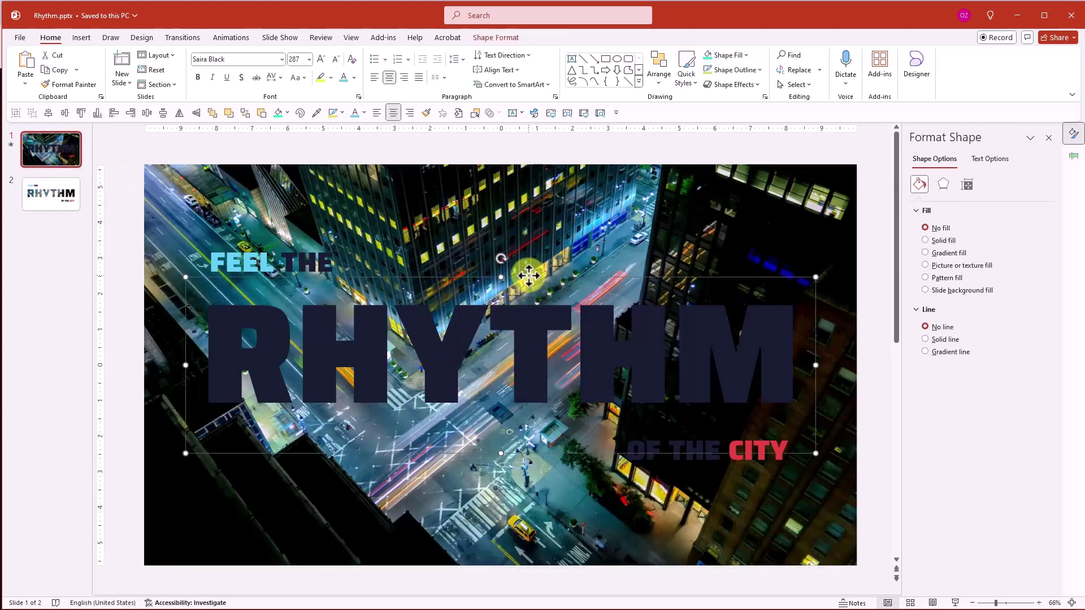
key(ctrl+x)
right_click(436, 153)
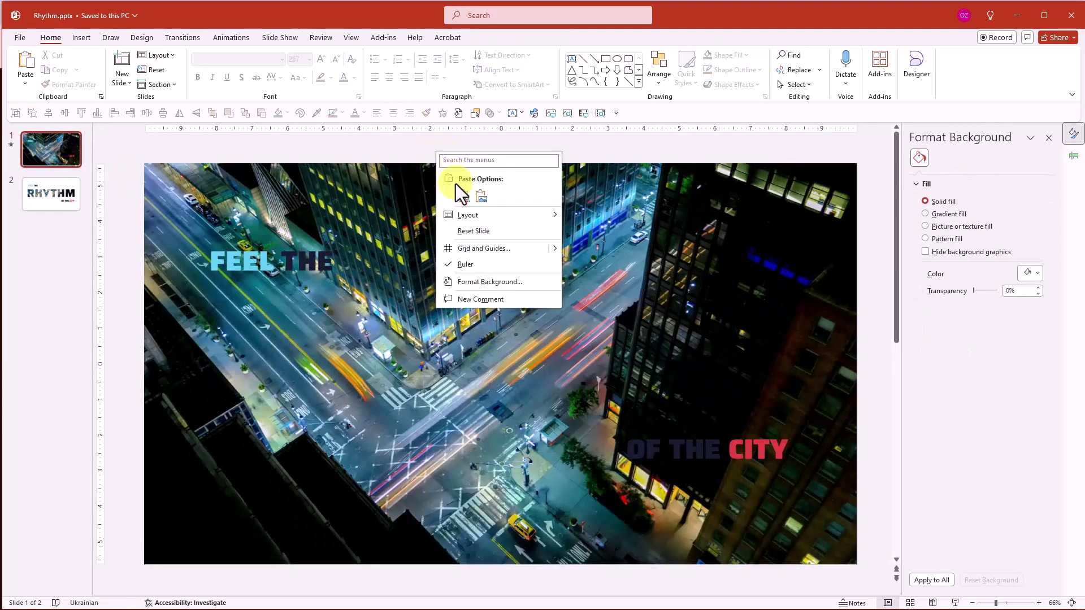
click(465, 197)
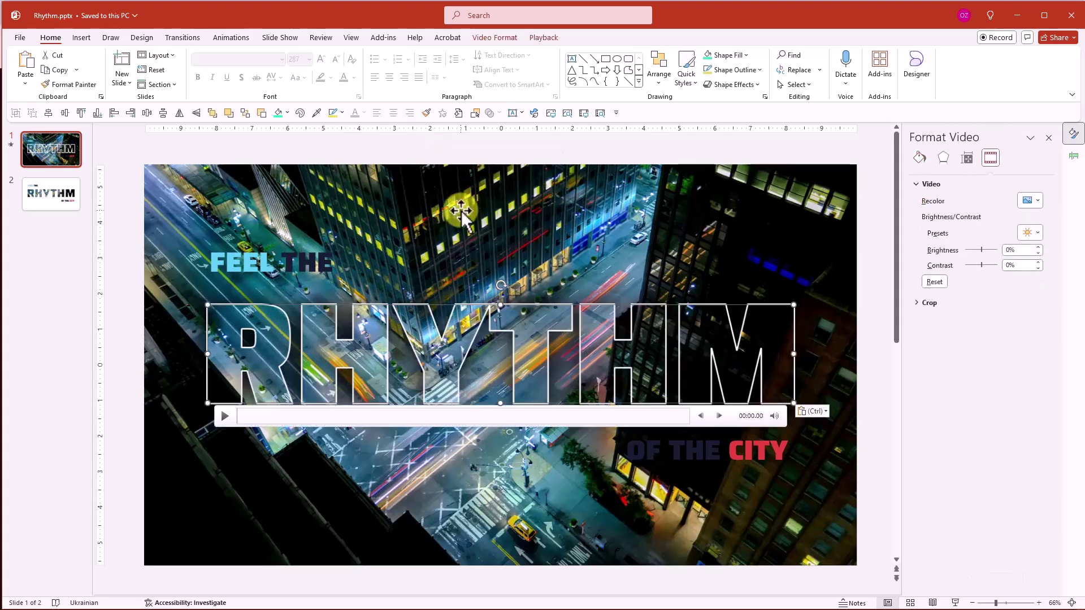
click(461, 213)
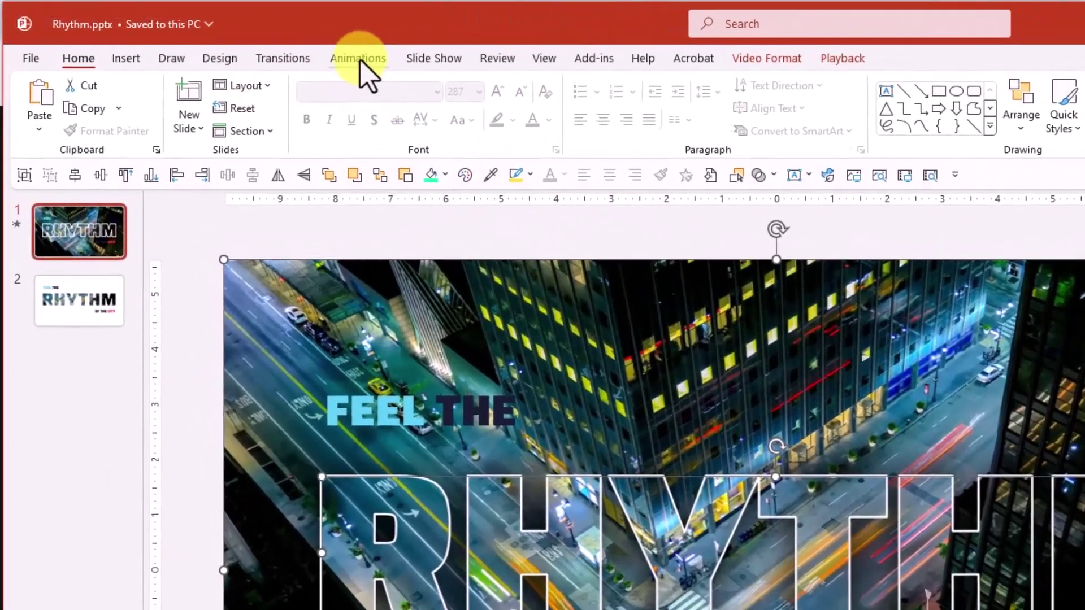
- Set the background video's Play animation to start With Previous and open the Animation Pane
click(230, 38)
click(264, 121)
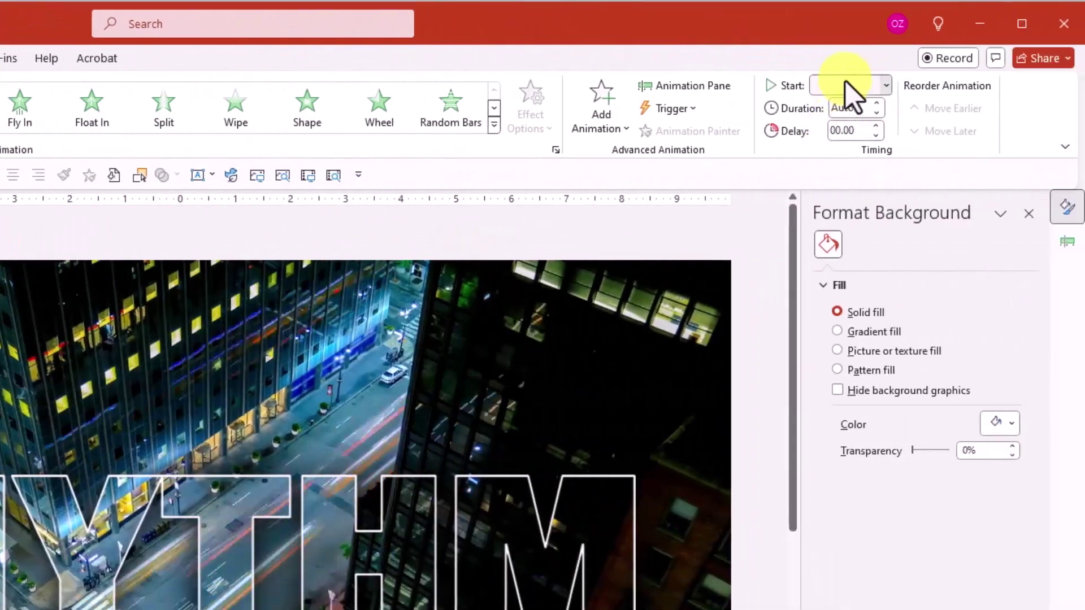
click(845, 83)
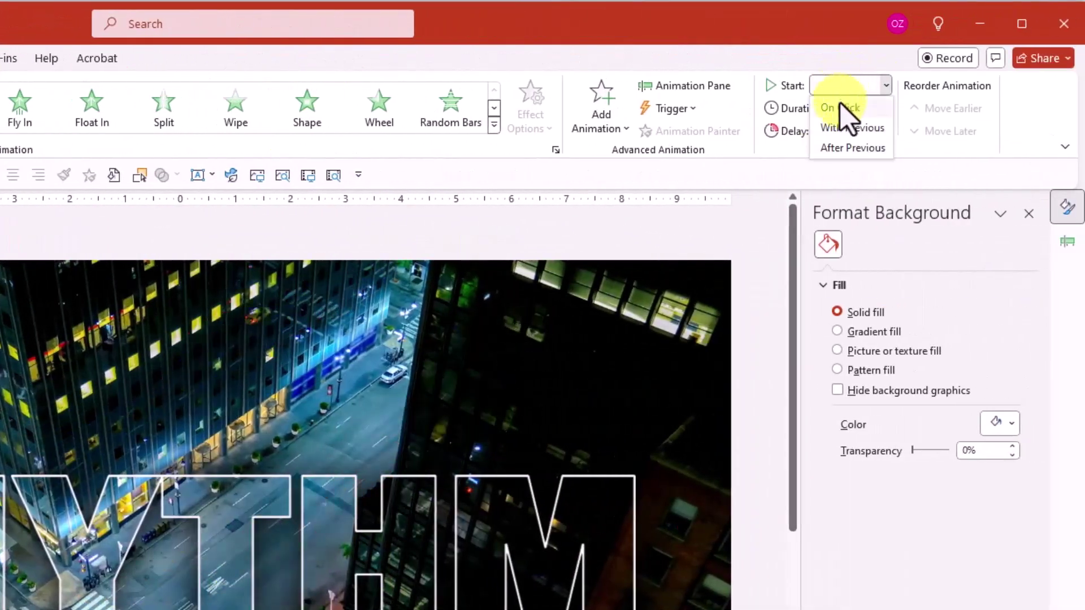
click(843, 126)
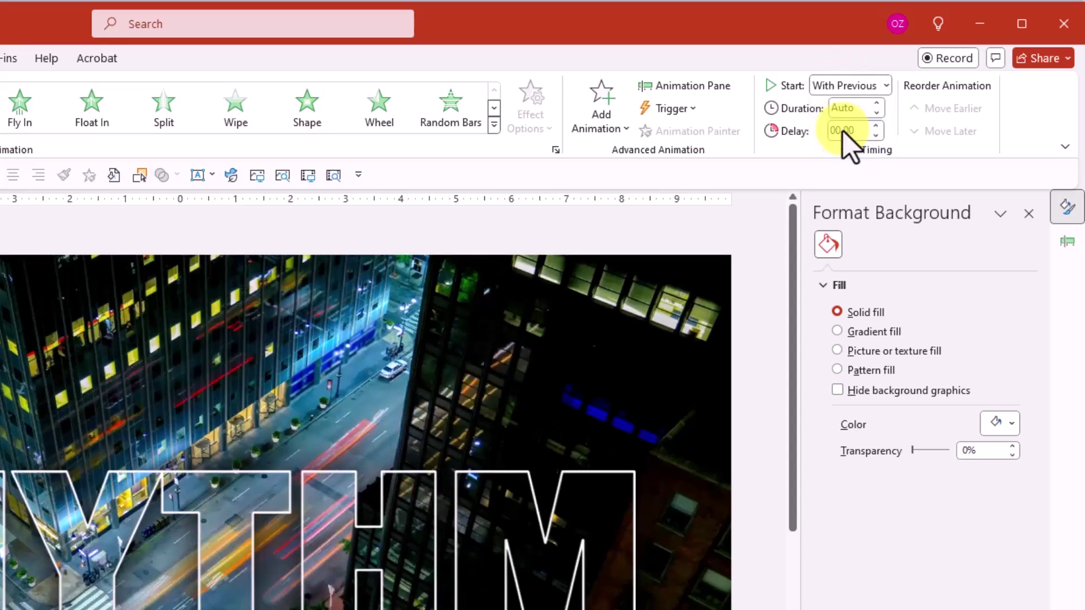
click(695, 88)
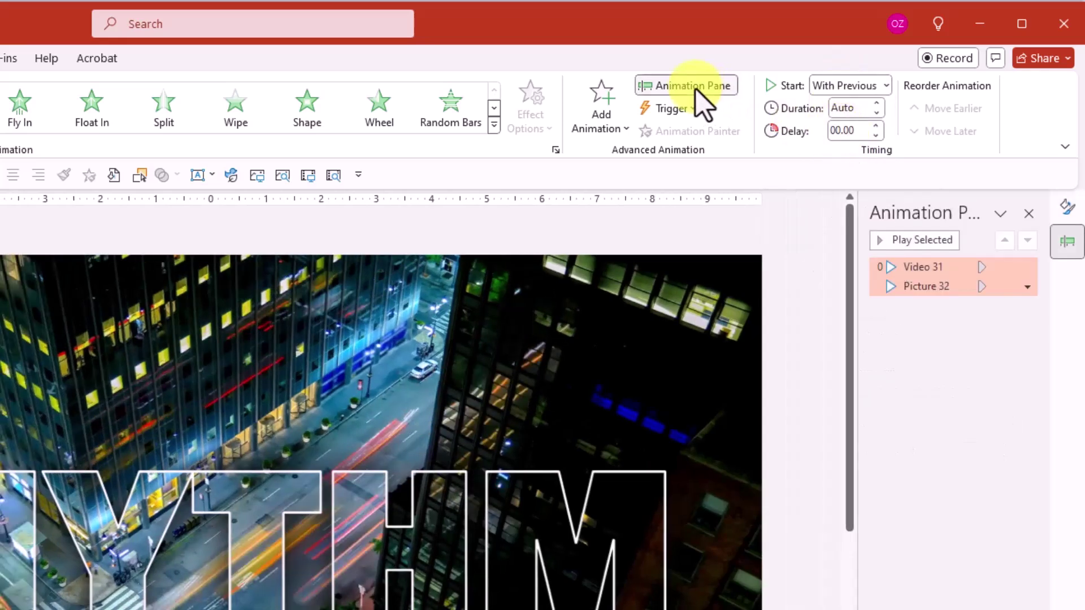
right_click(924, 266)
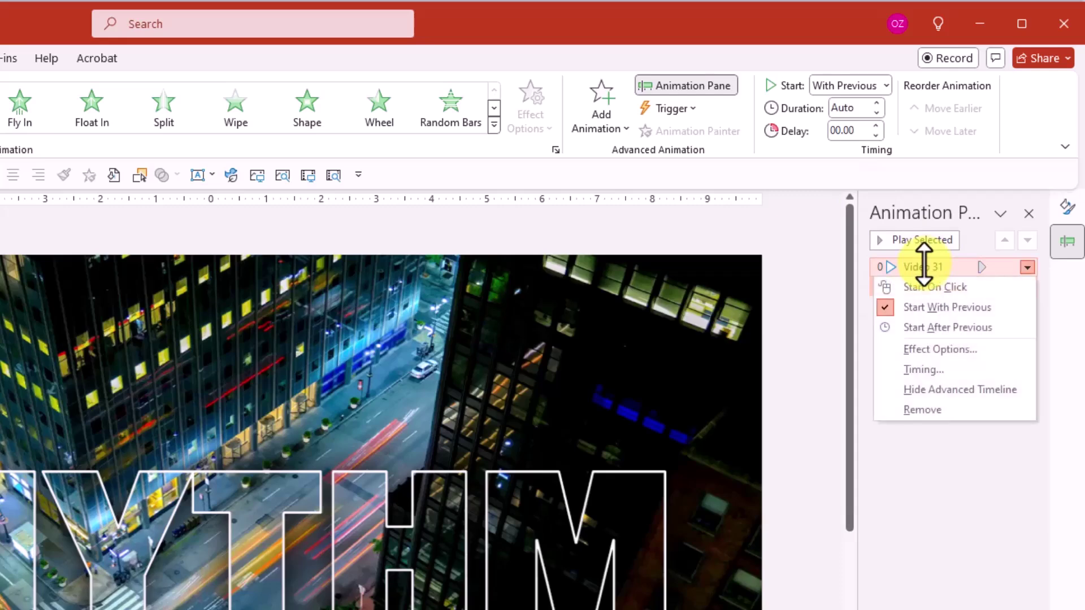
- Set the Video 31 animation timing to repeat Until End of Slide
click(935, 371)
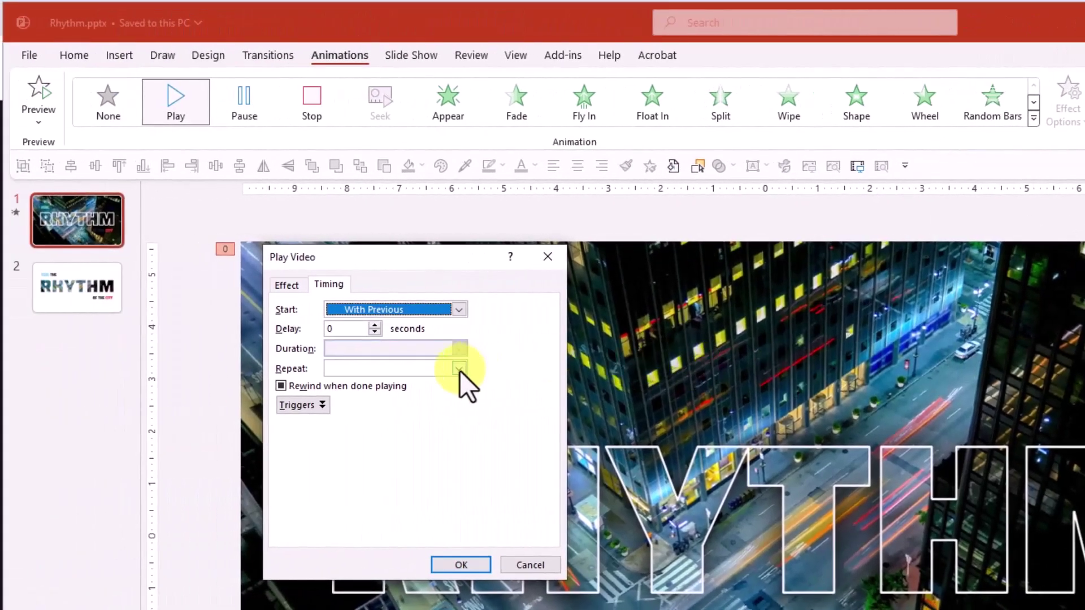
click(459, 368)
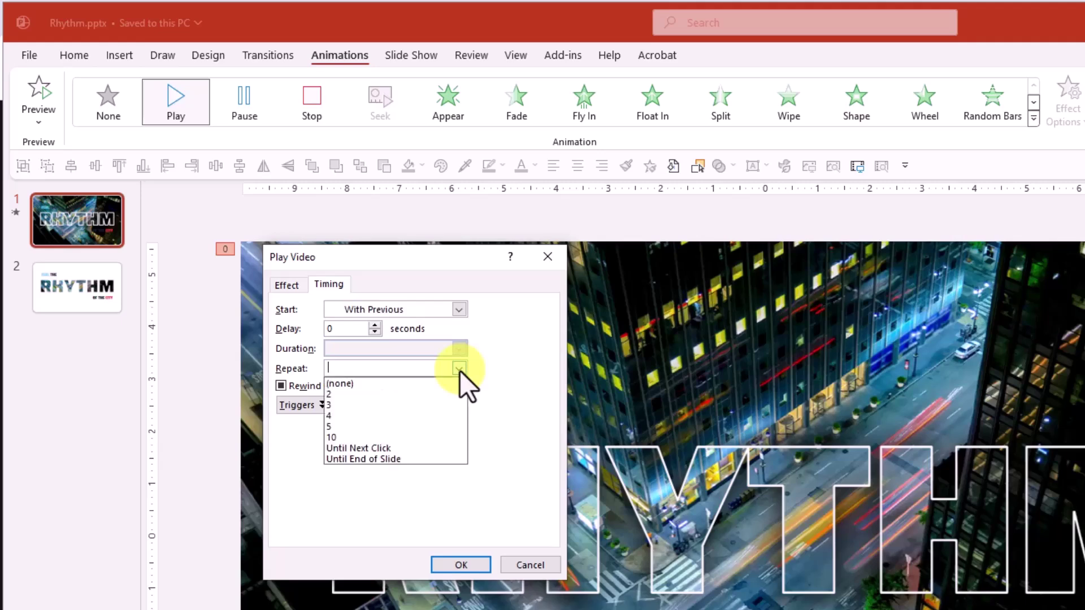
click(384, 459)
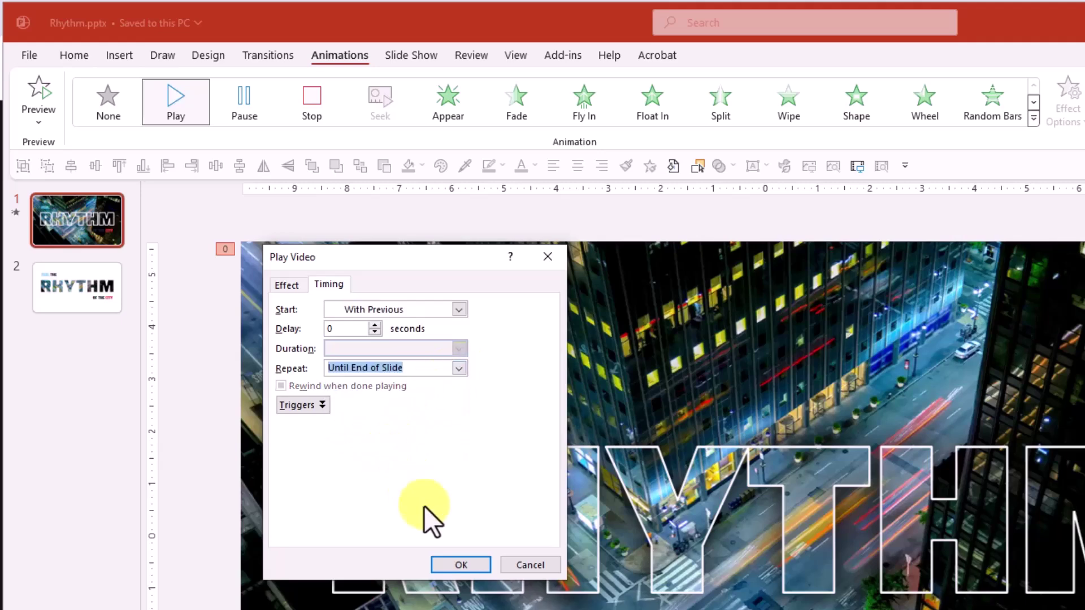
click(456, 565)
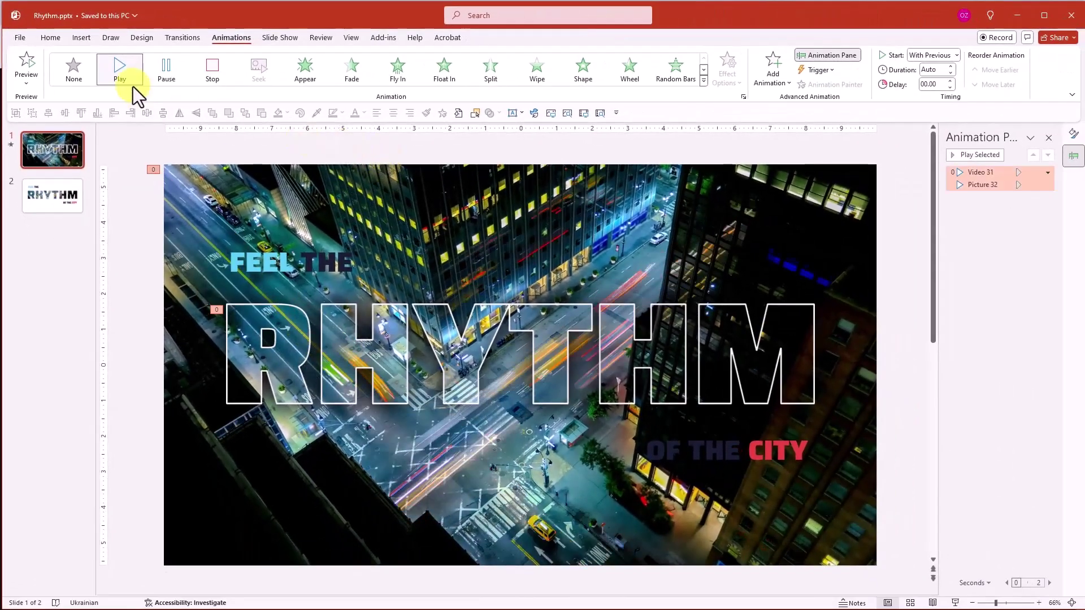
- Draw a rectangle over the entire slide and give it a white, partly transparent fill
click(51, 39)
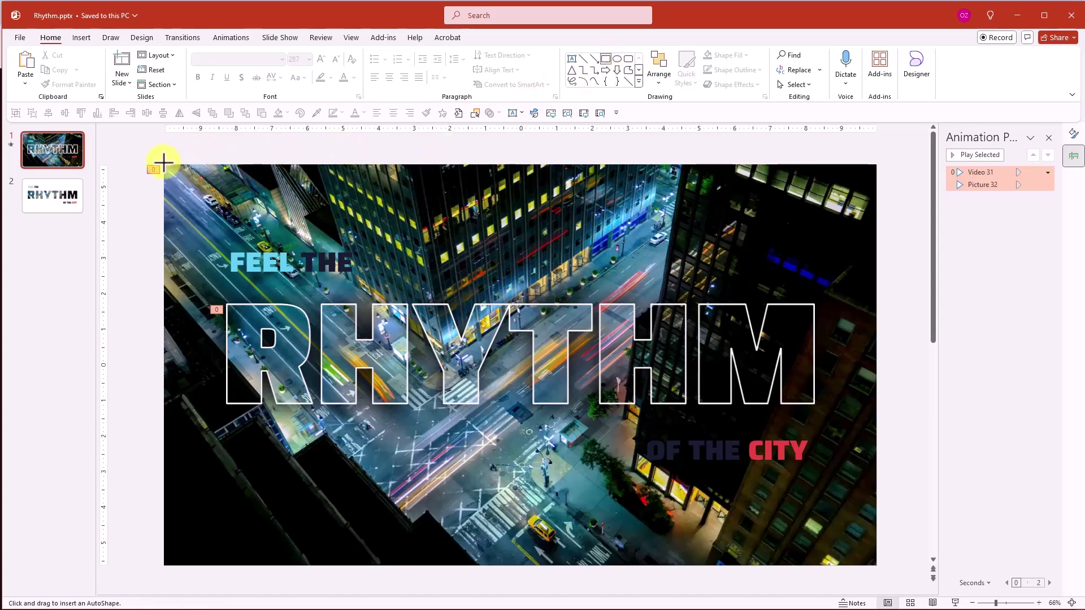
drag(165, 166, 875, 567)
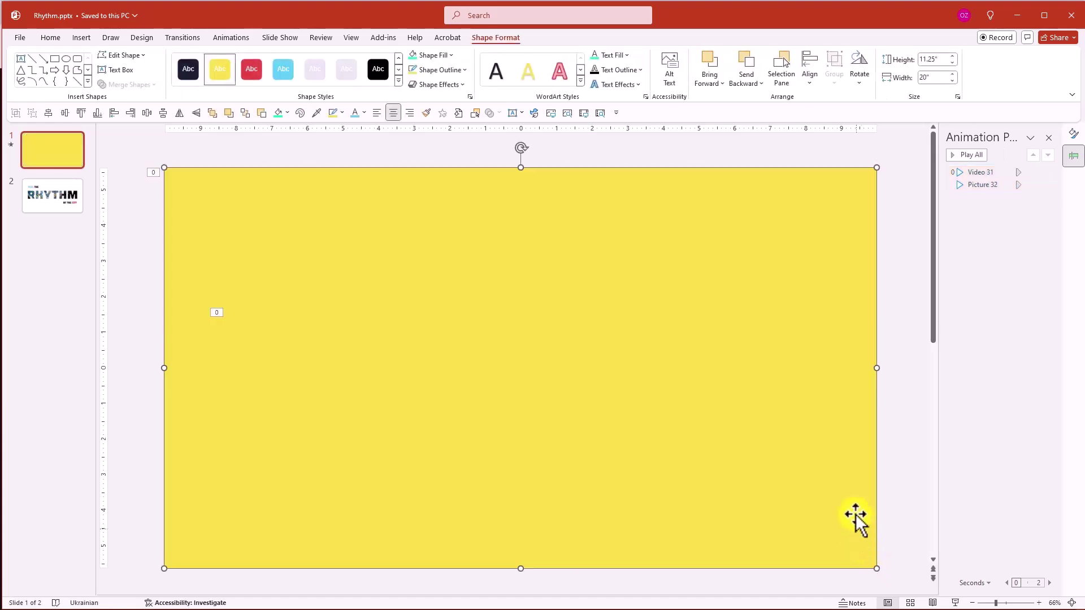
right_click(831, 369)
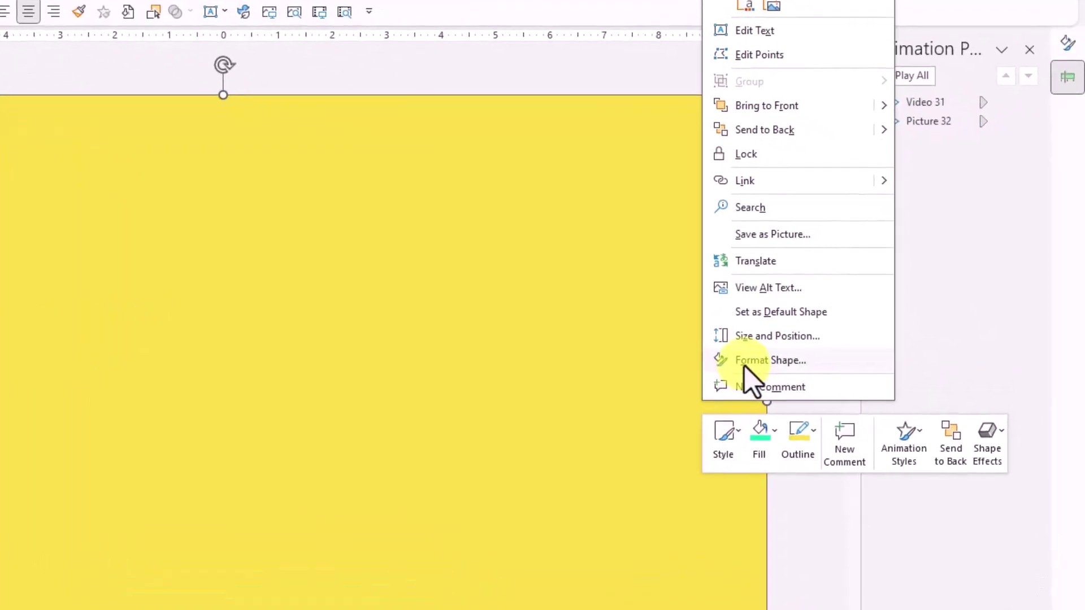
click(867, 346)
click(998, 316)
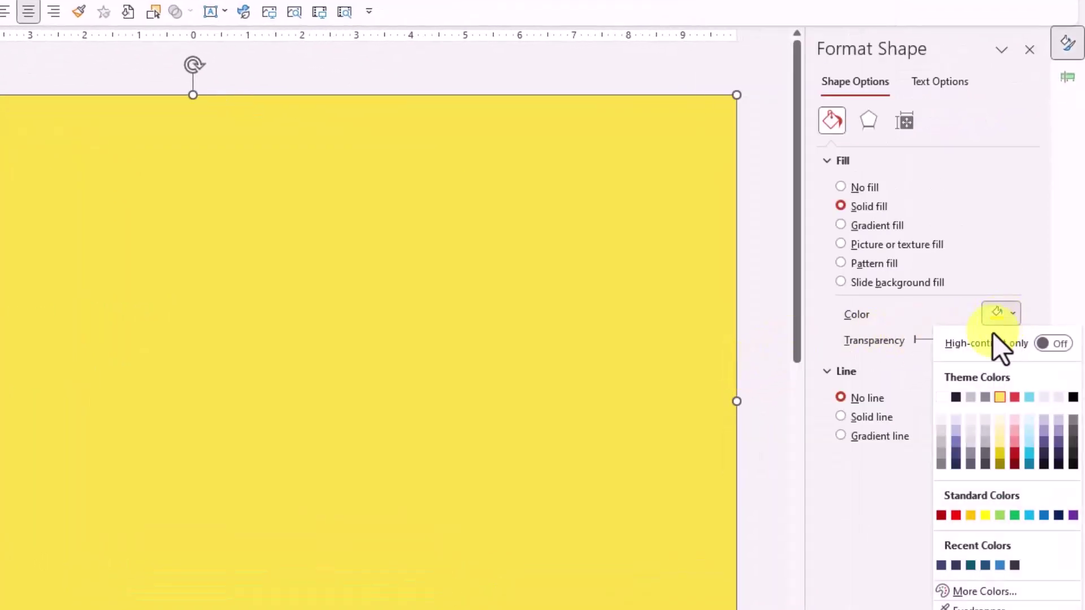
click(950, 397)
click(985, 340)
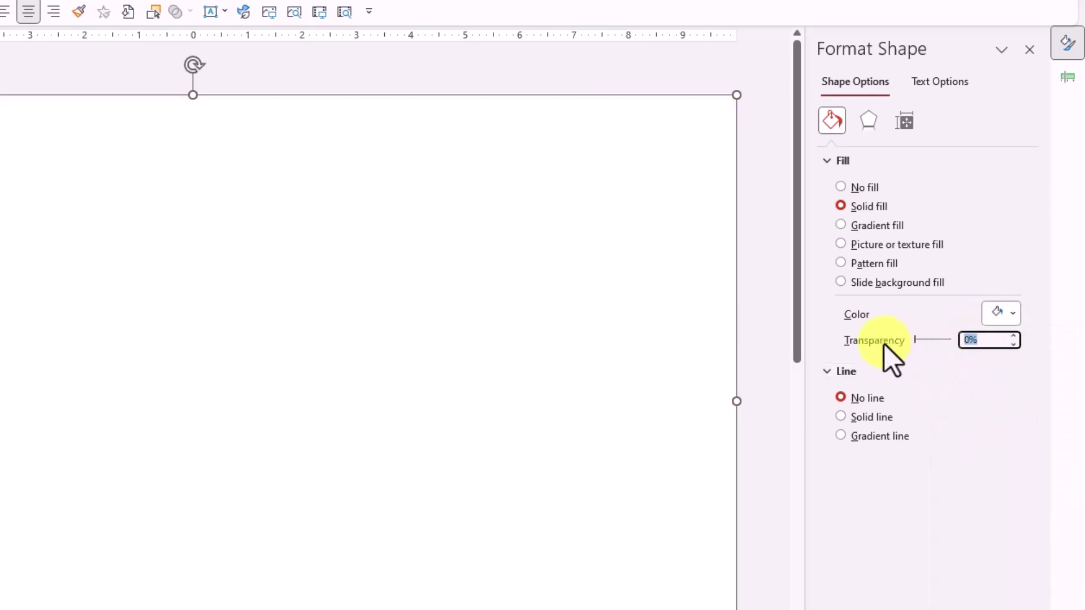
text(80)
key(Return)
click(771, 253)
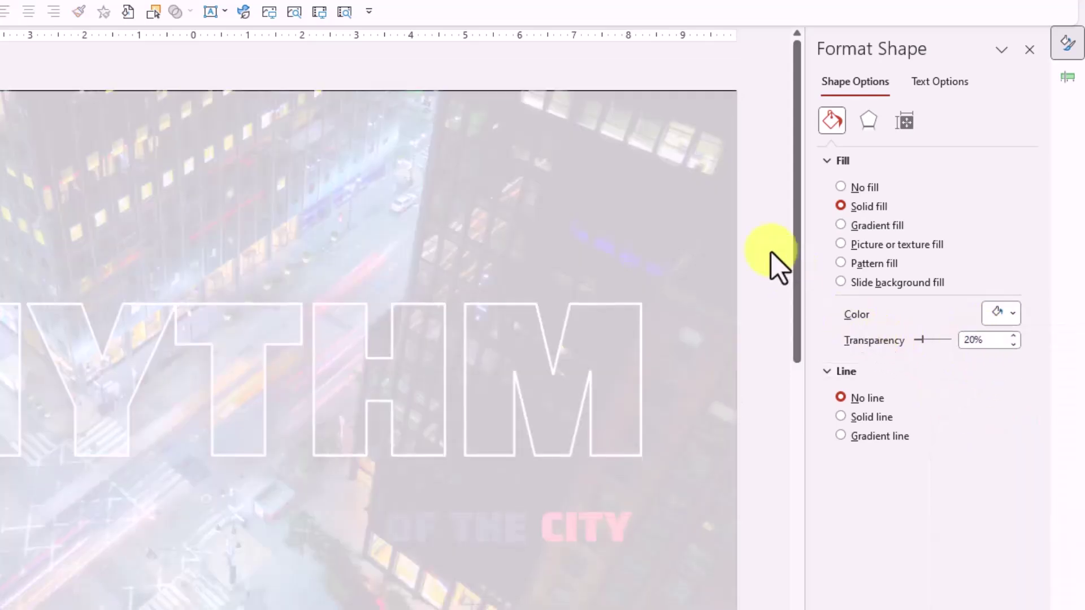
- Send the white rectangle to the back, then send the background video behind it
right_click(595, 125)
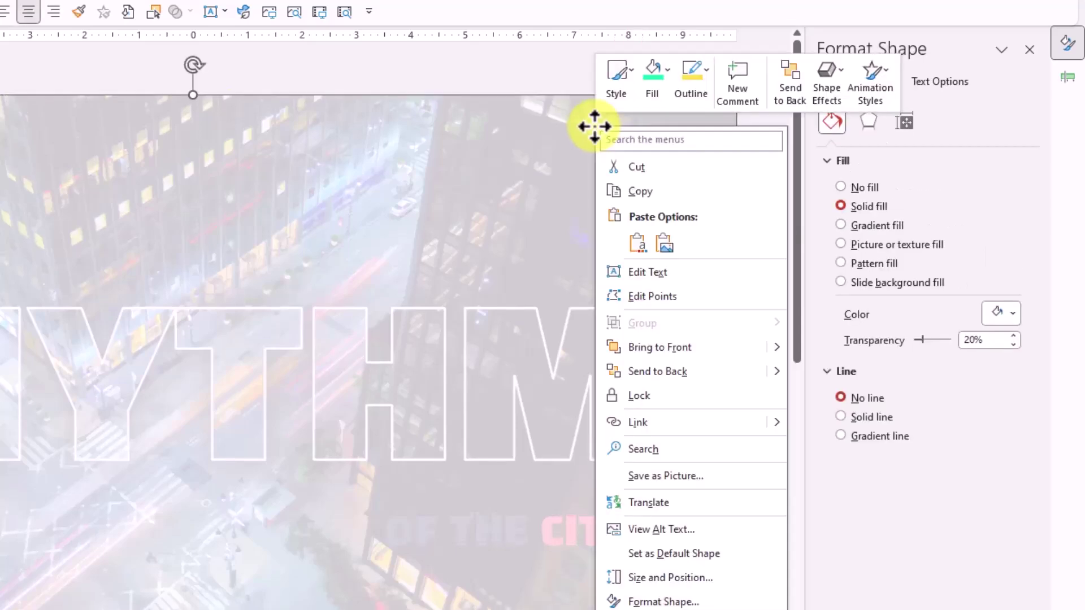
click(751, 377)
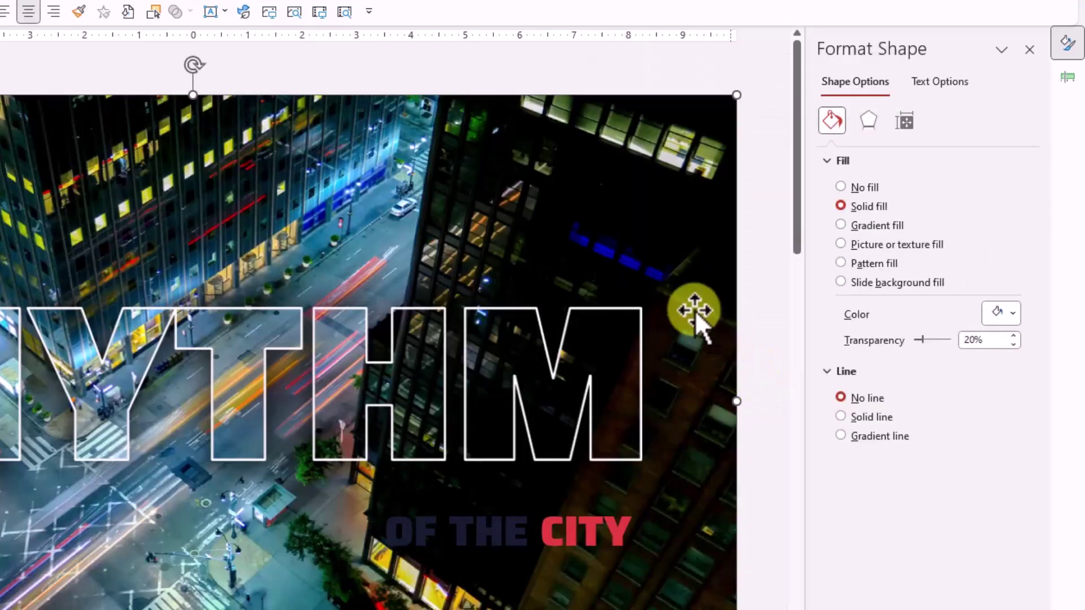
right_click(636, 243)
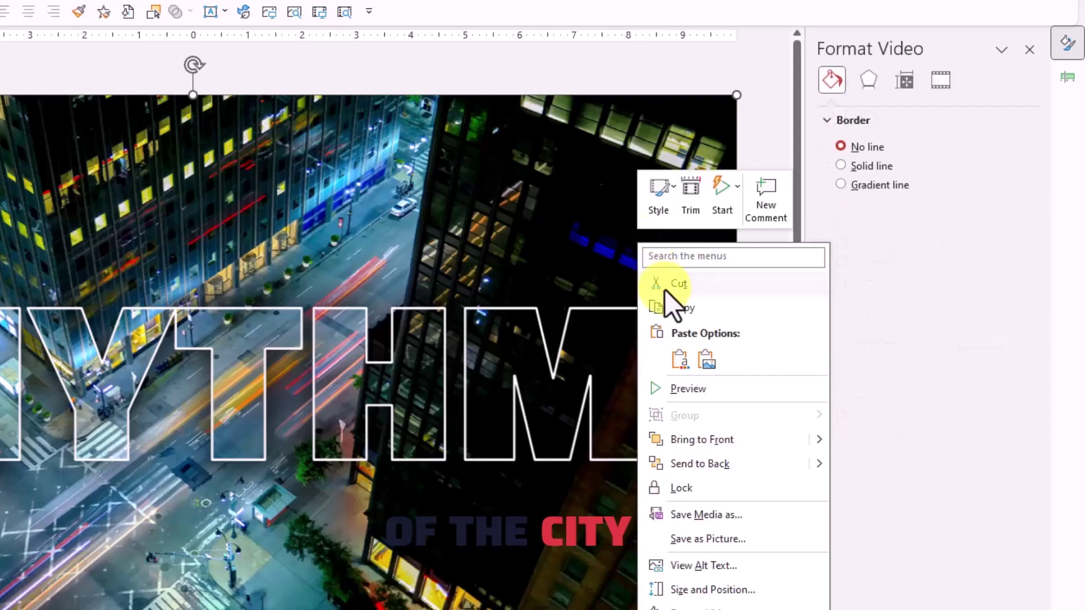
click(723, 471)
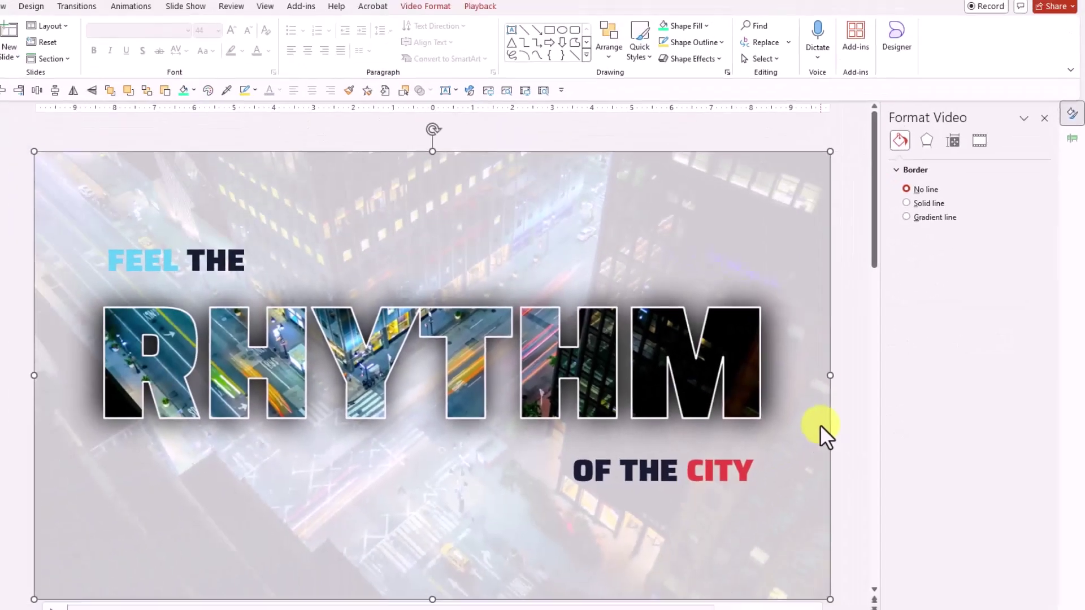